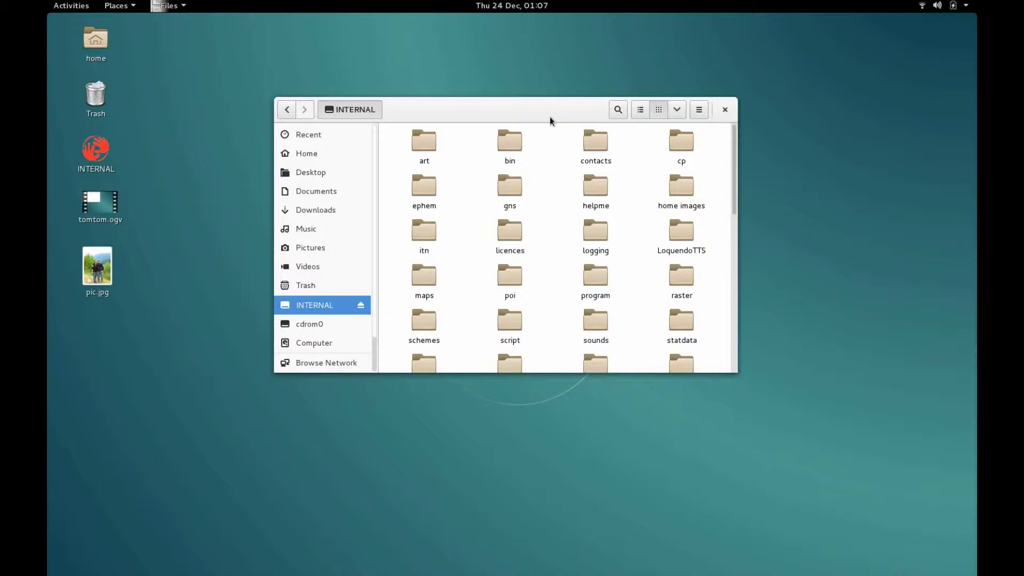
# Reposition and enlarge the INTERNAL Files window until all its files, including splashw.bmp, are visible
pyautogui.moveTo(530, 110); pyautogui.dragTo(513, 96)
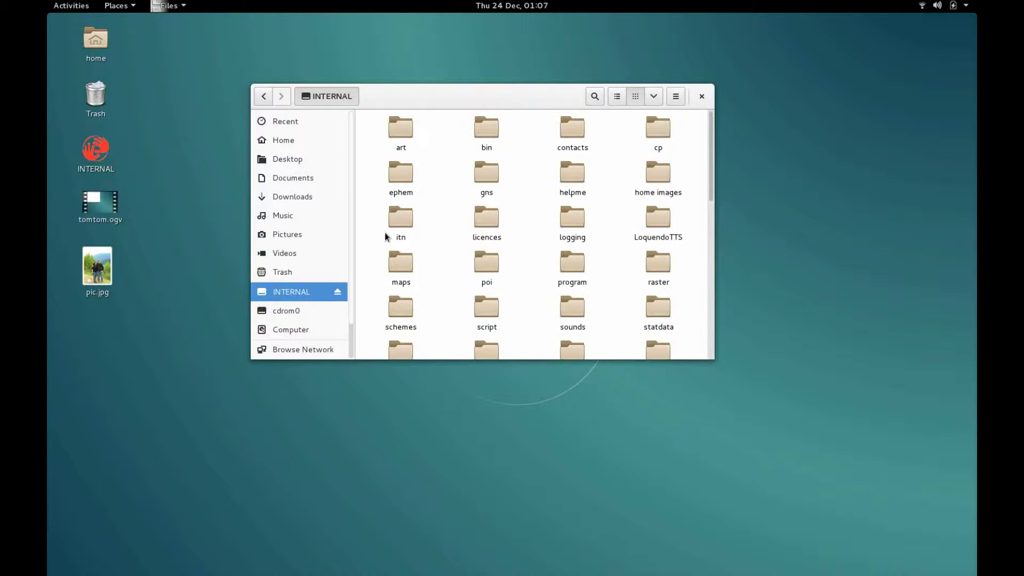
pyautogui.scroll(-5, 535, 215)
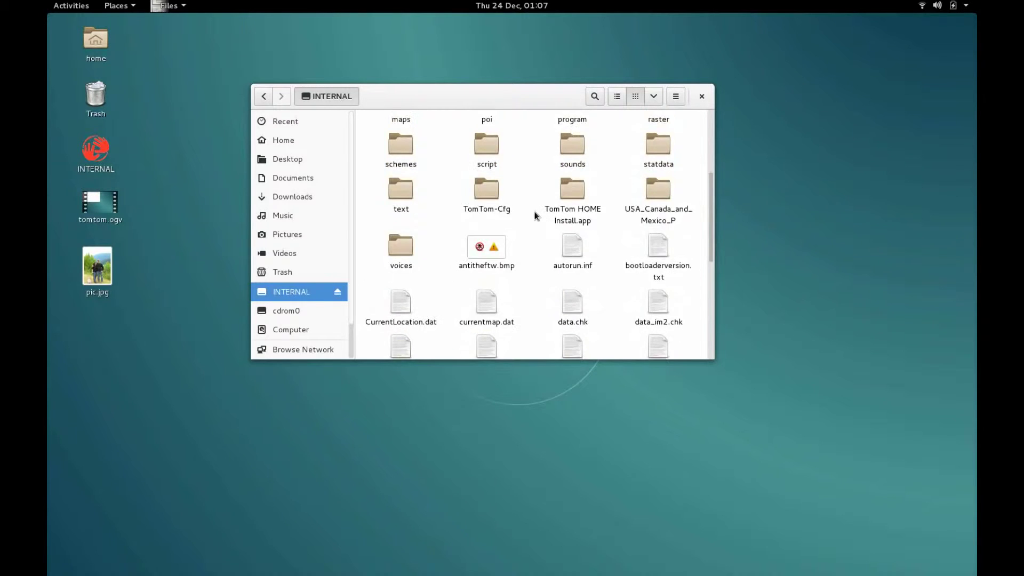
pyautogui.scroll(-5, 535, 215)
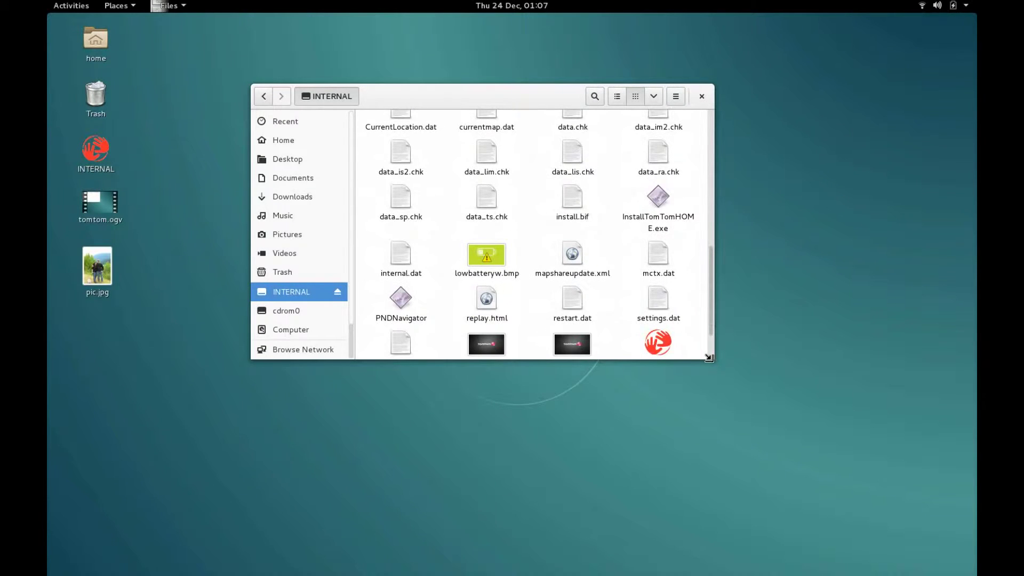
pyautogui.moveTo(709, 358); pyautogui.dragTo(806, 468)
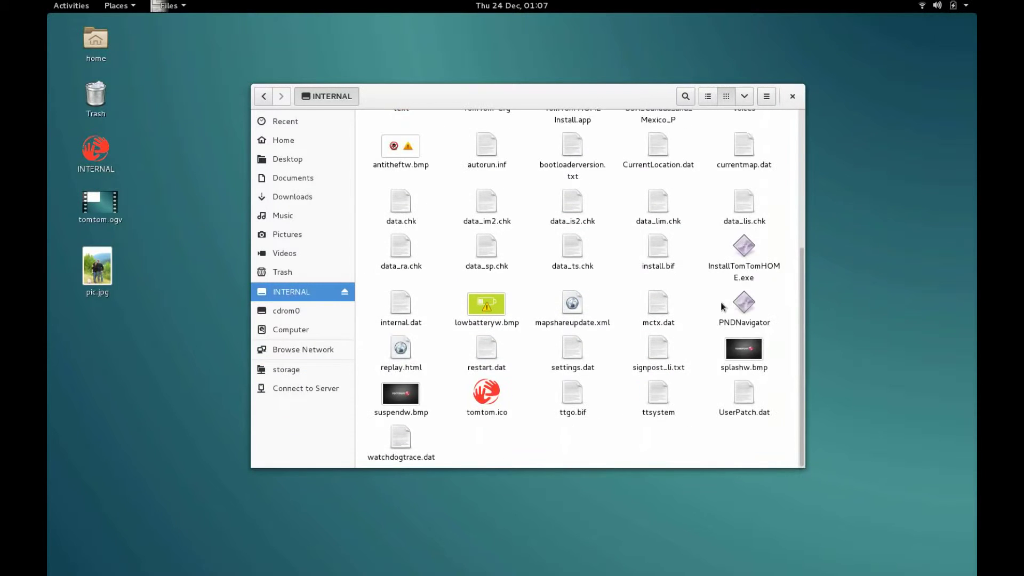
pyautogui.click(746, 252)
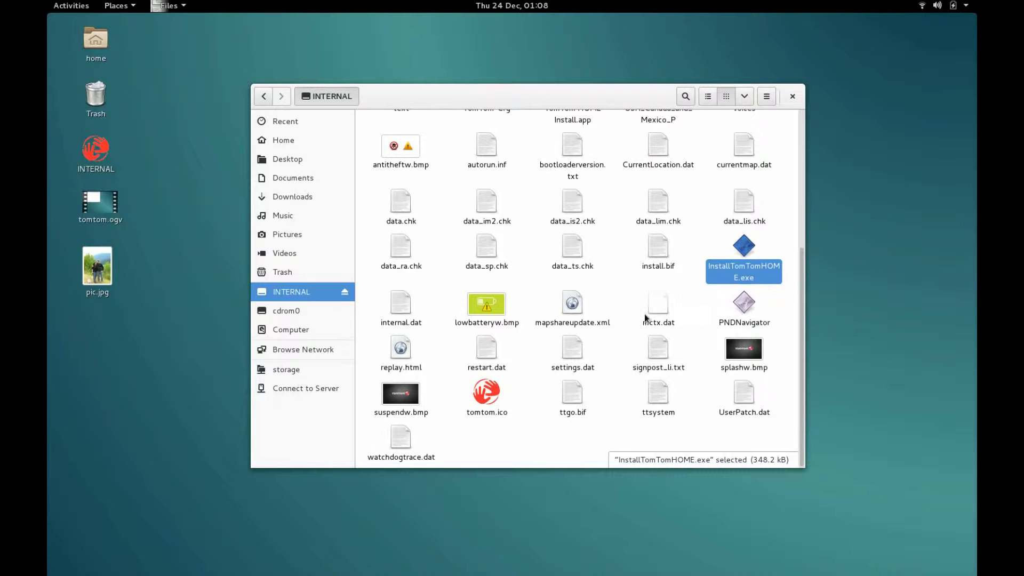
pyautogui.click(497, 312)
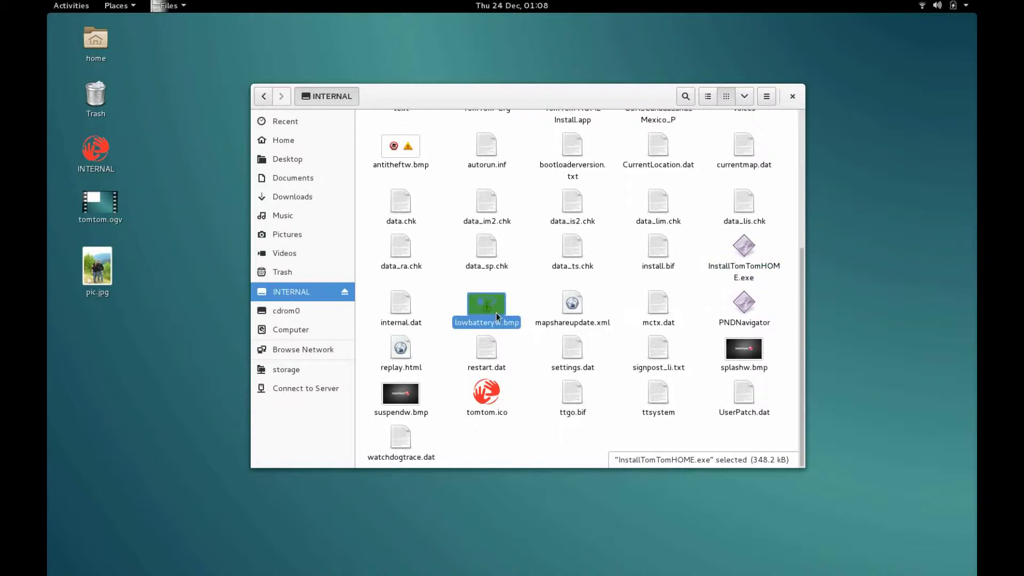
pyautogui.click(525, 296)
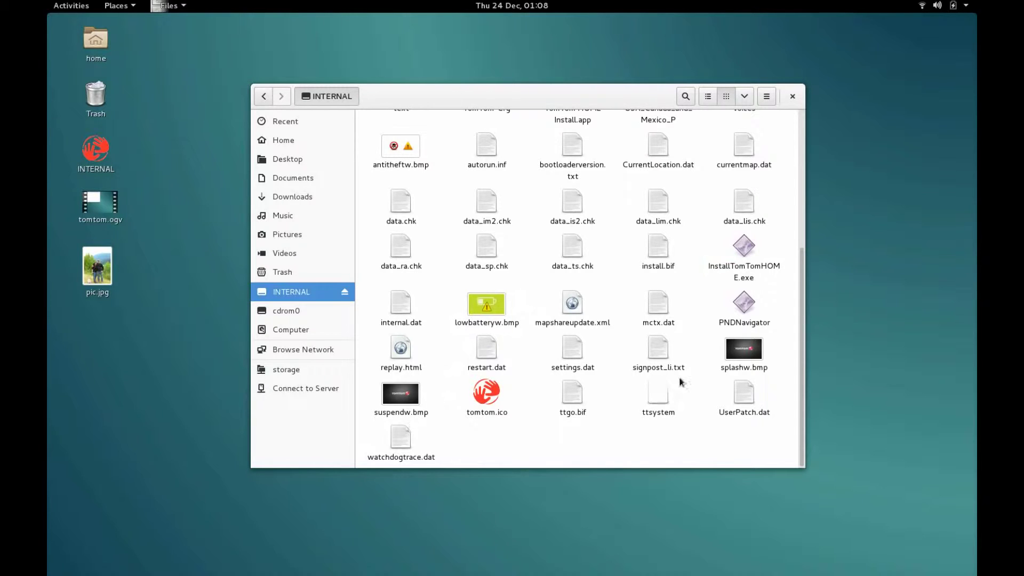
# Preview splashw.bmp in Image Viewer to confirm it is 480 × 272 pixels
pyautogui.rightClick(728, 368)
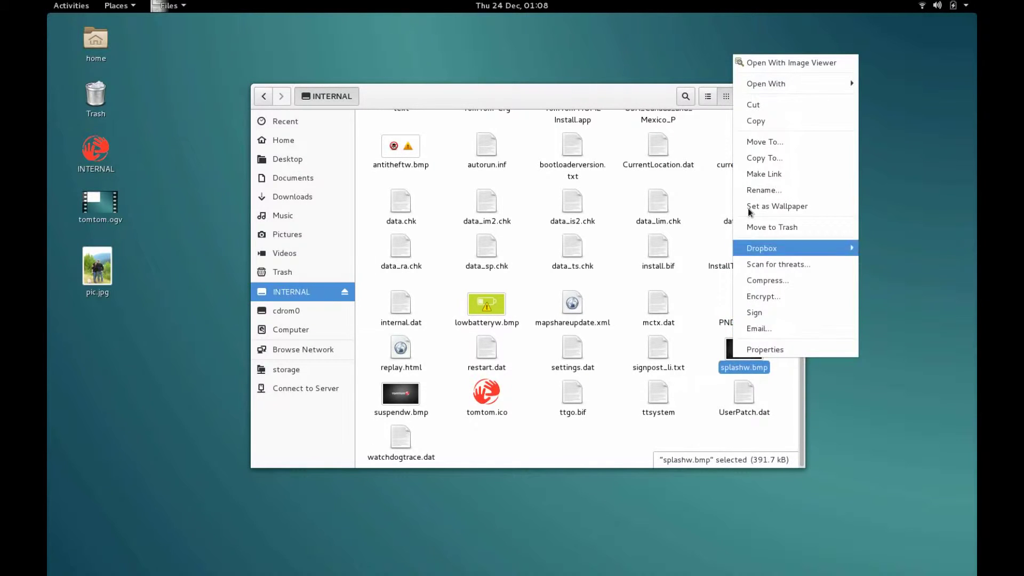
pyautogui.click(816, 61)
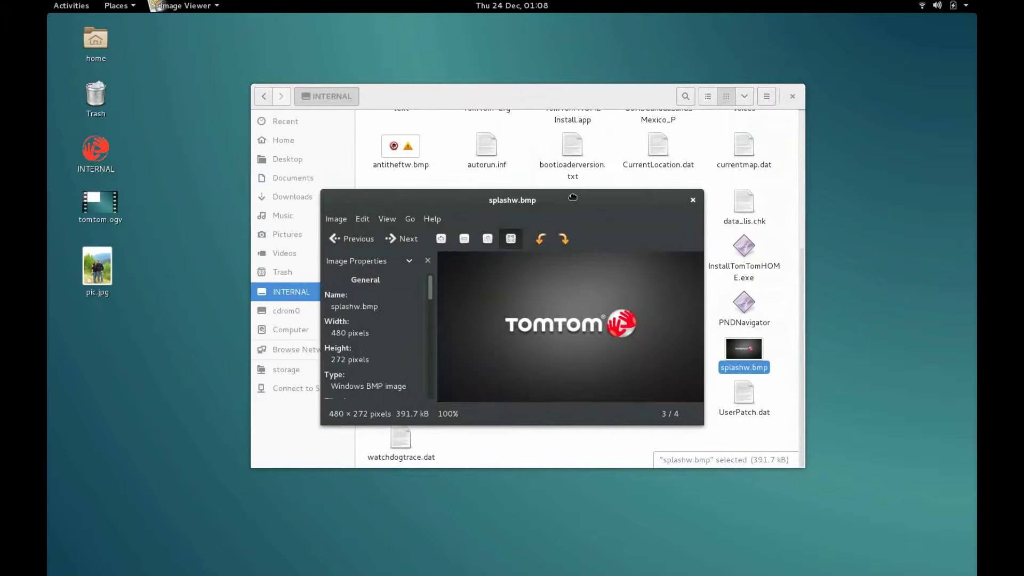
pyautogui.moveTo(573, 197); pyautogui.dragTo(561, 170)
pyautogui.click(681, 173)
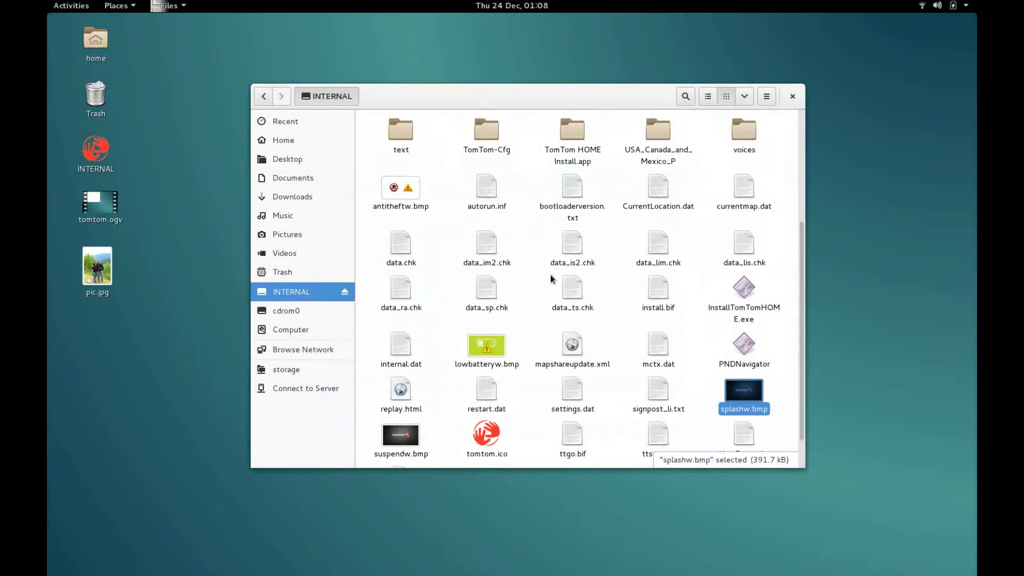
# Scroll the INTERNAL listing and reselect splashw.bmp
pyautogui.scroll(5, 511, 280)
pyautogui.scroll(-5, 470, 296)
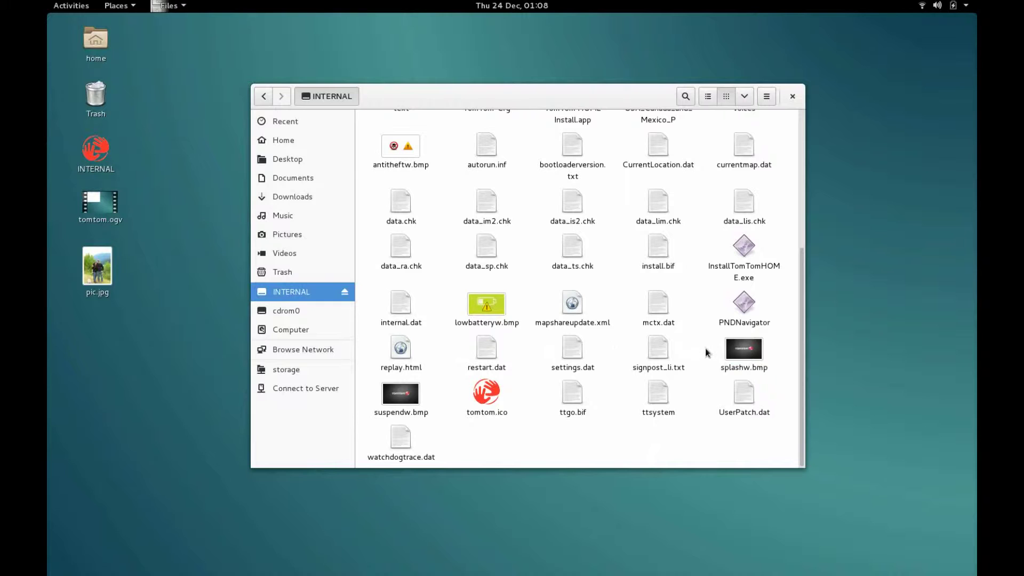
pyautogui.click(725, 352)
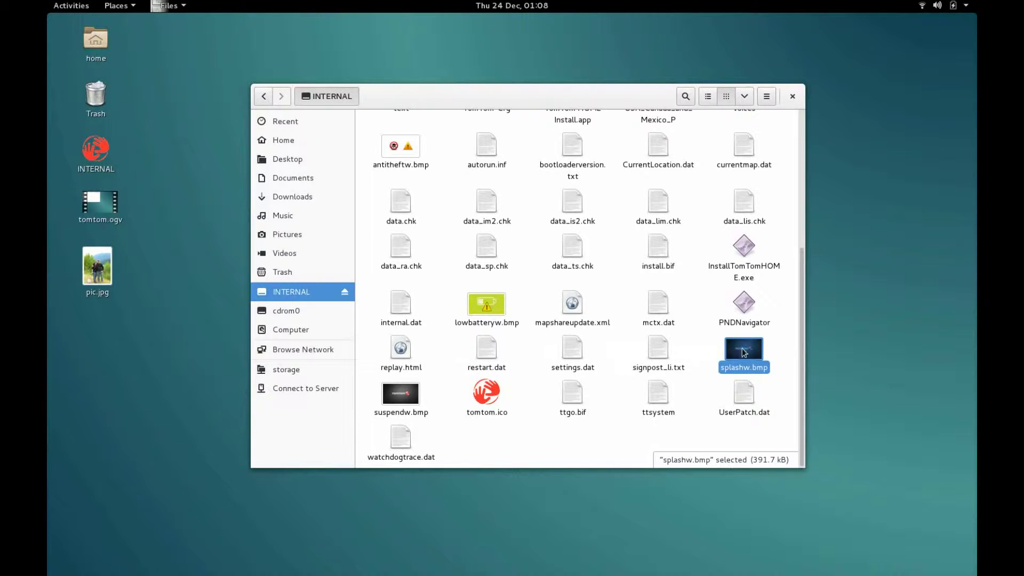
pyautogui.click(705, 349)
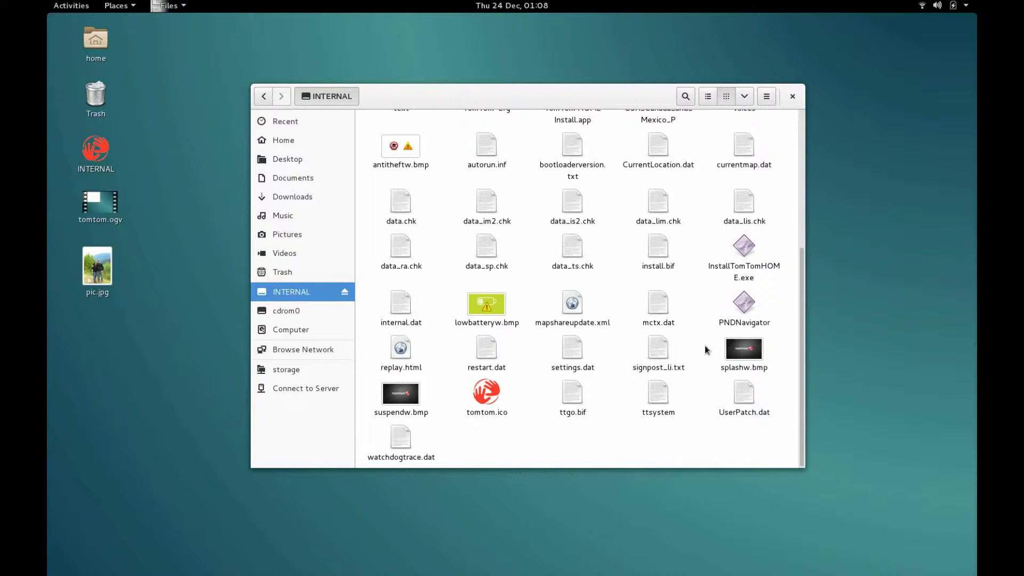
pyautogui.click(746, 357)
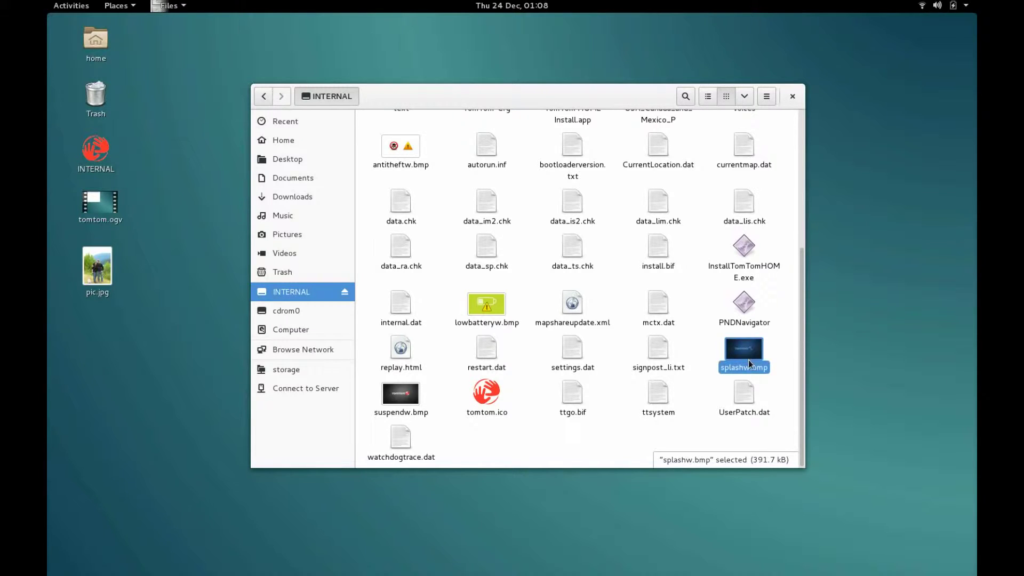
pyautogui.click(720, 352)
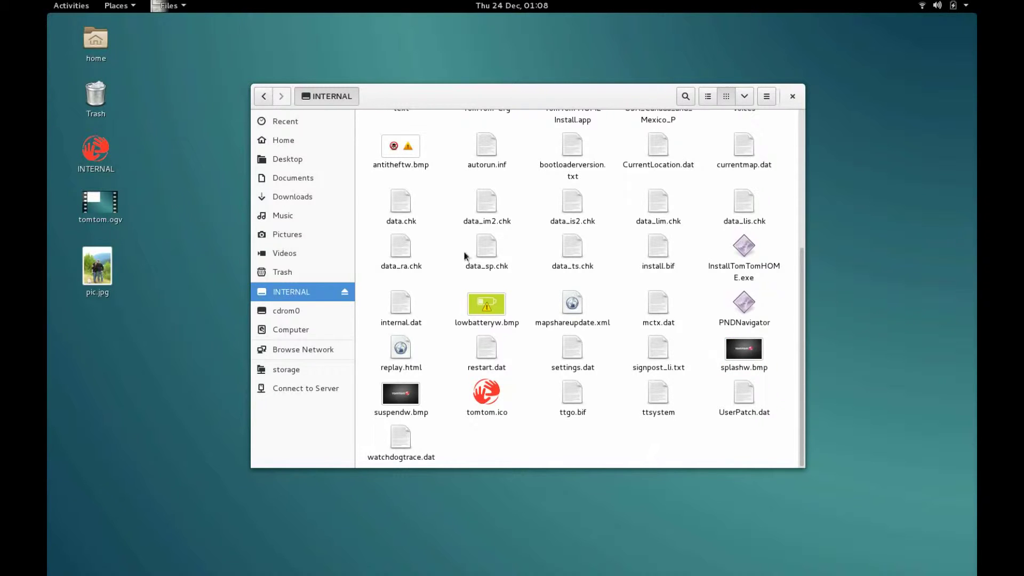
# Read the Chrome guide's Start-up images steps on the splash.bmp file name and 480 × 272 size
pyautogui.moveTo(49, 4)
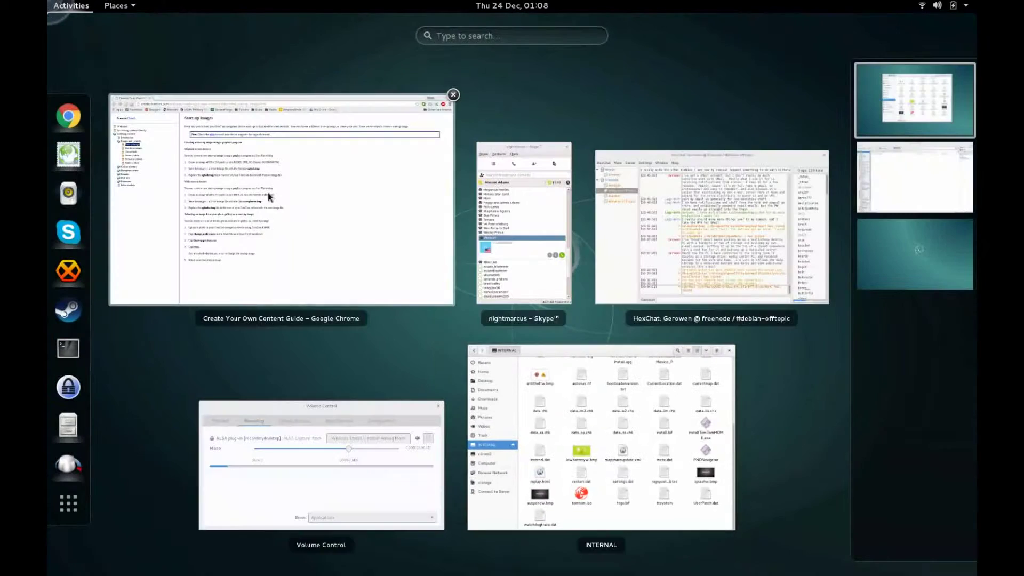
pyautogui.click(268, 197)
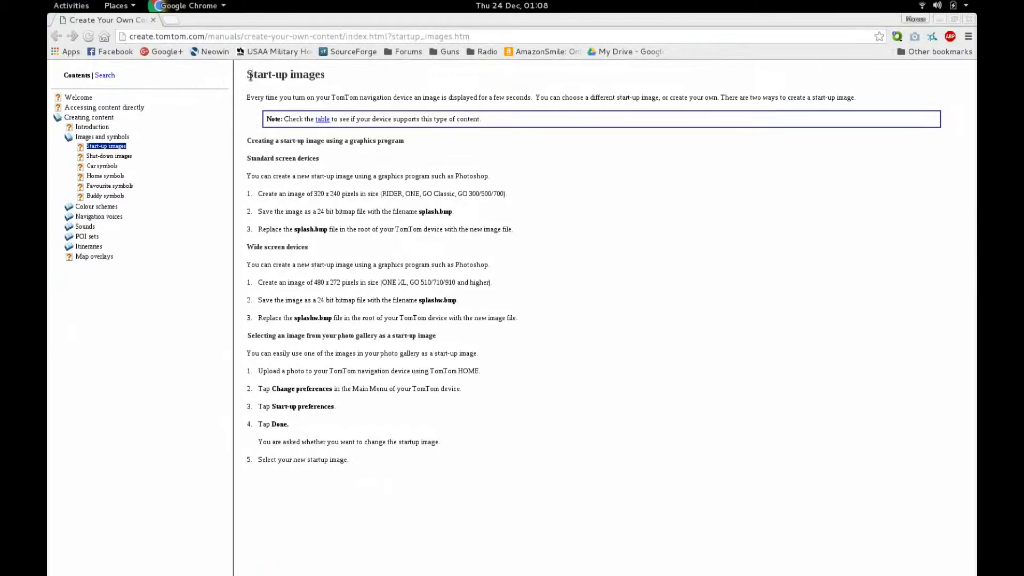
pyautogui.moveTo(250, 76); pyautogui.dragTo(341, 77)
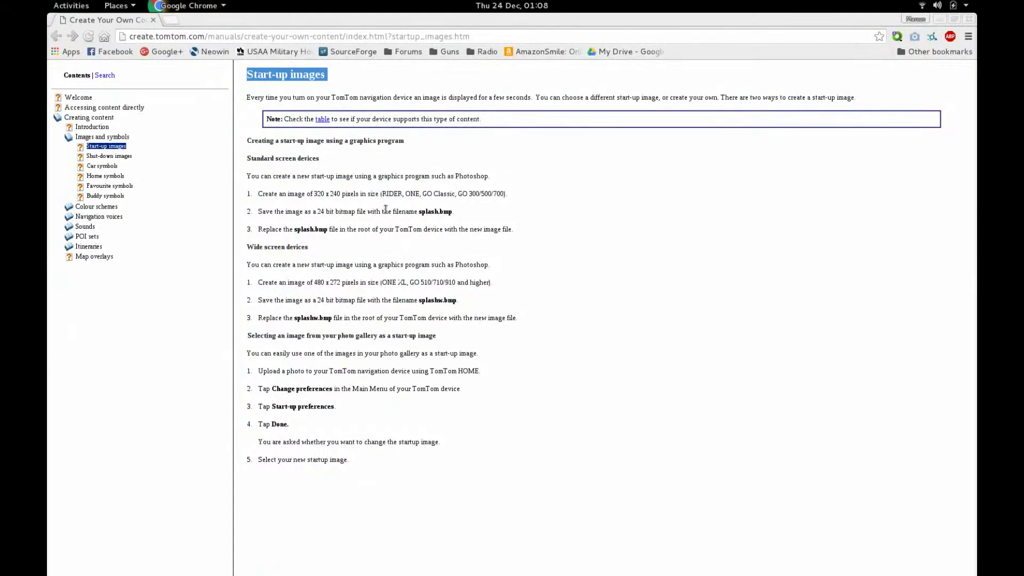
pyautogui.moveTo(385, 209); pyautogui.dragTo(395, 209)
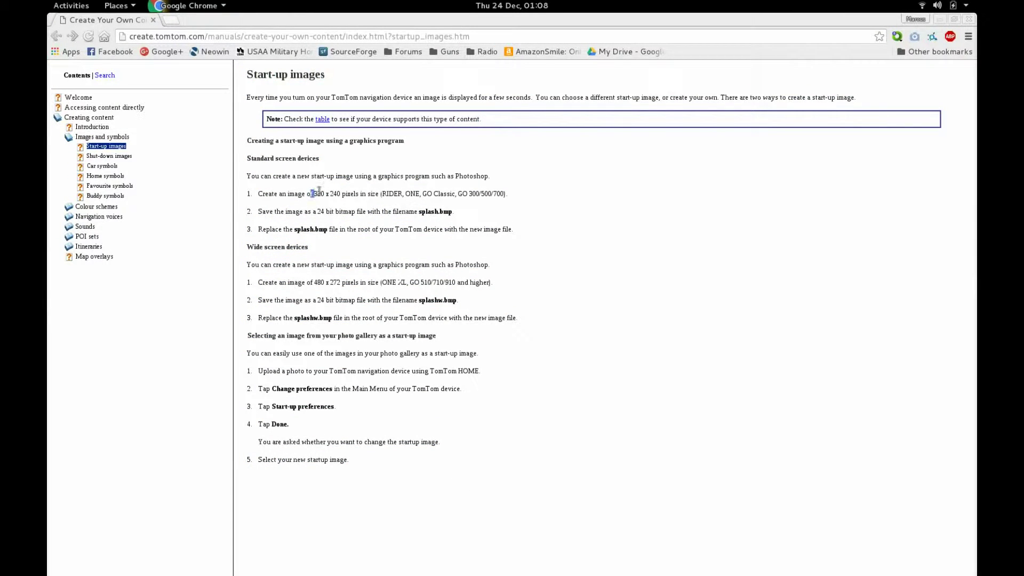
pyautogui.moveTo(319, 191); pyautogui.dragTo(454, 212)
pyautogui.click(396, 195)
pyautogui.click(941, 20)
pyautogui.moveTo(572, 92); pyautogui.dragTo(567, 76)
# Rename splashw.bmp on INTERNAL to splashw_backup.bmp
pyautogui.rightClick(742, 335)
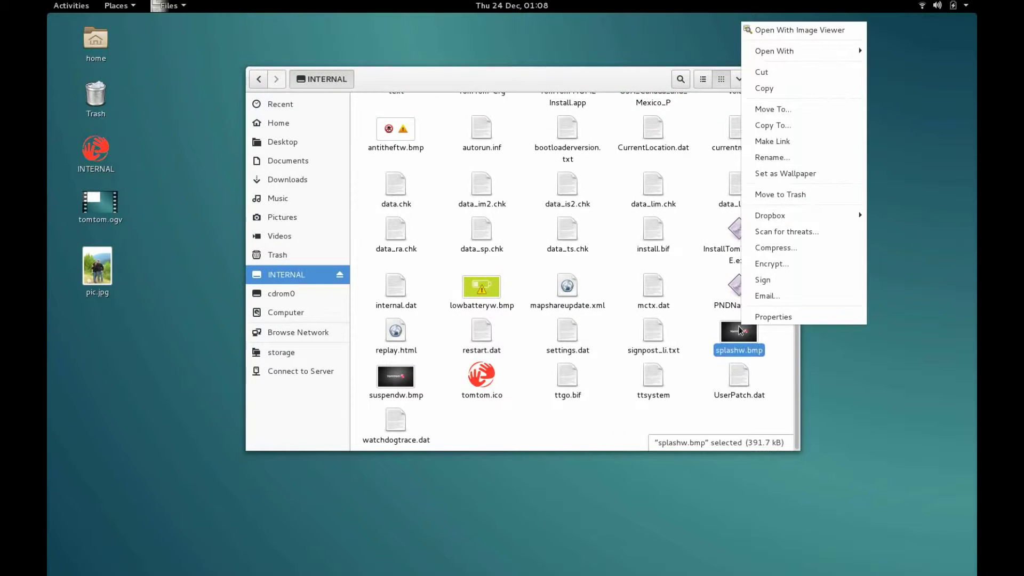
pyautogui.click(806, 159)
pyautogui.press('Right')
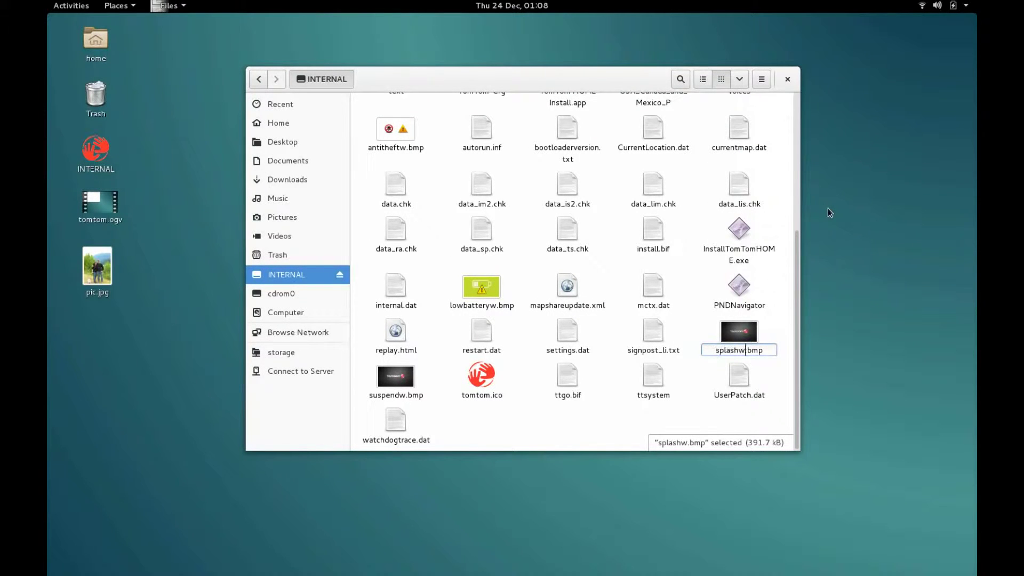
pyautogui.write('_backup')
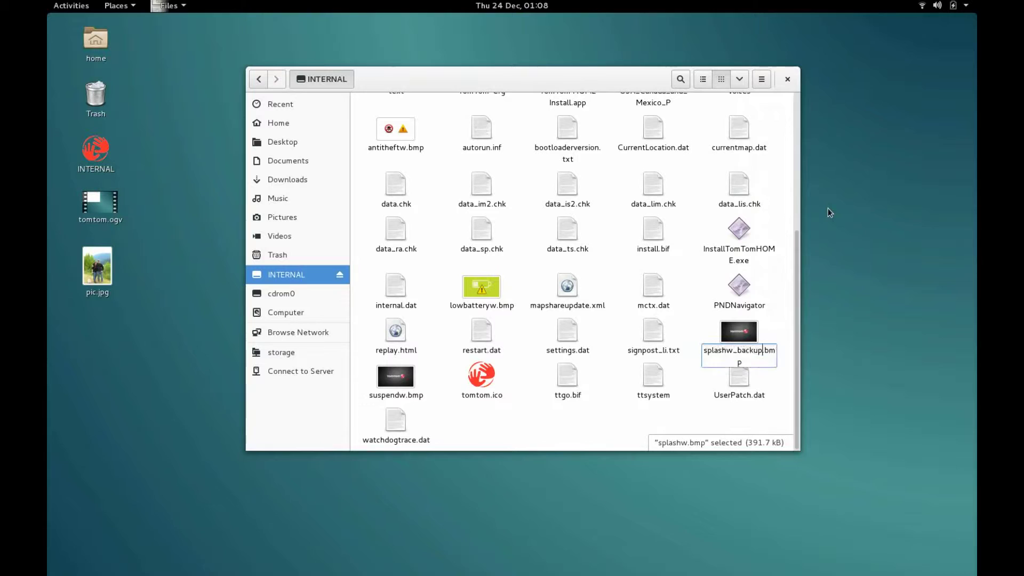
pyautogui.press('Return')
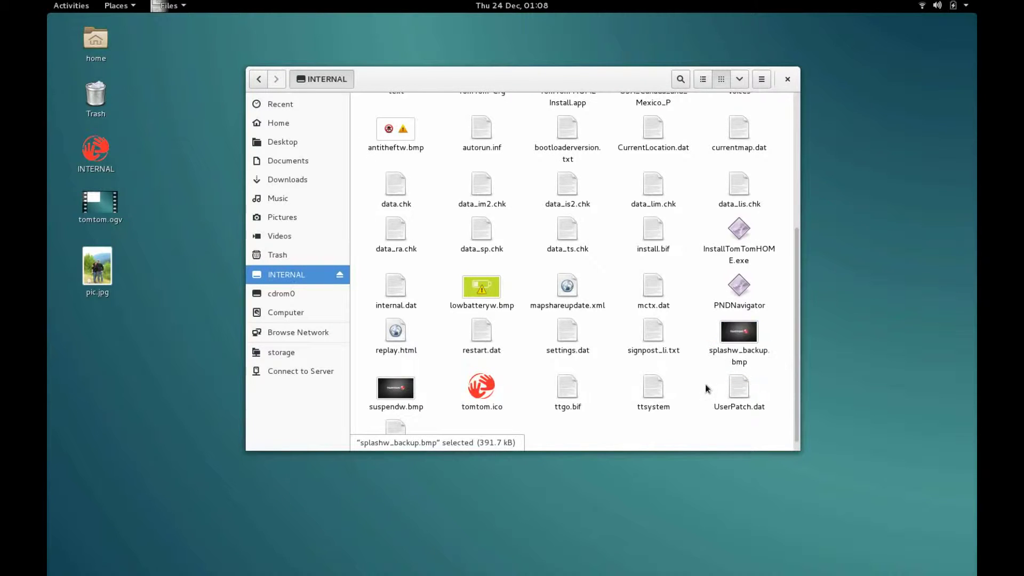
# Select pic.jpg on the desktop, then bring the Files window back and reposition it
pyautogui.click(102, 272)
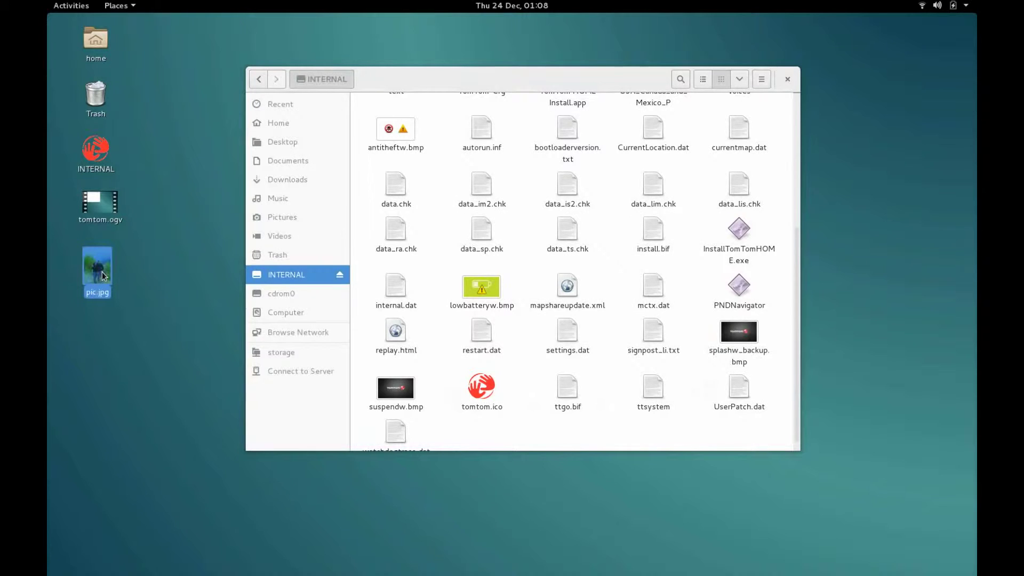
pyautogui.click(529, 345)
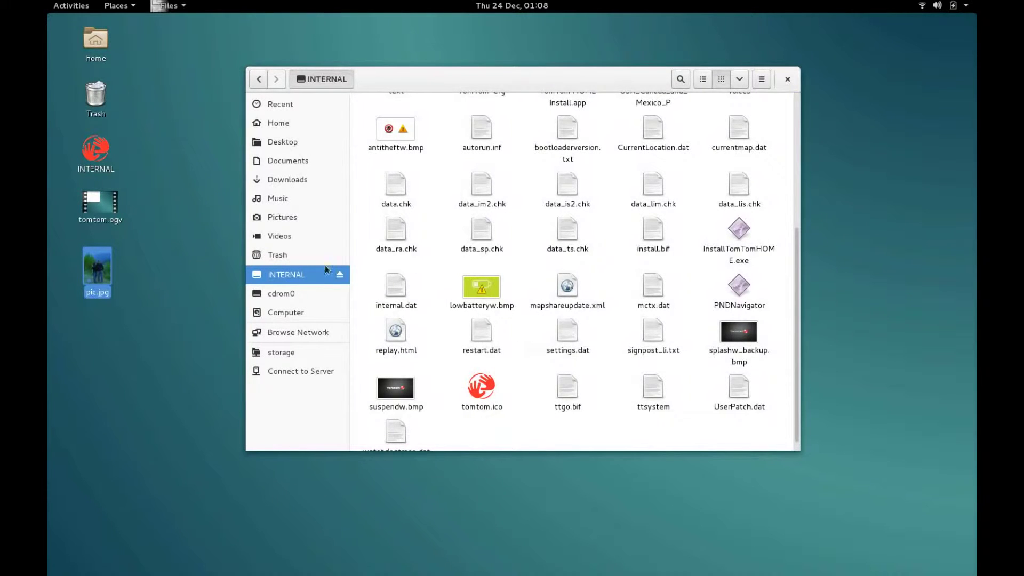
pyautogui.click(190, 228)
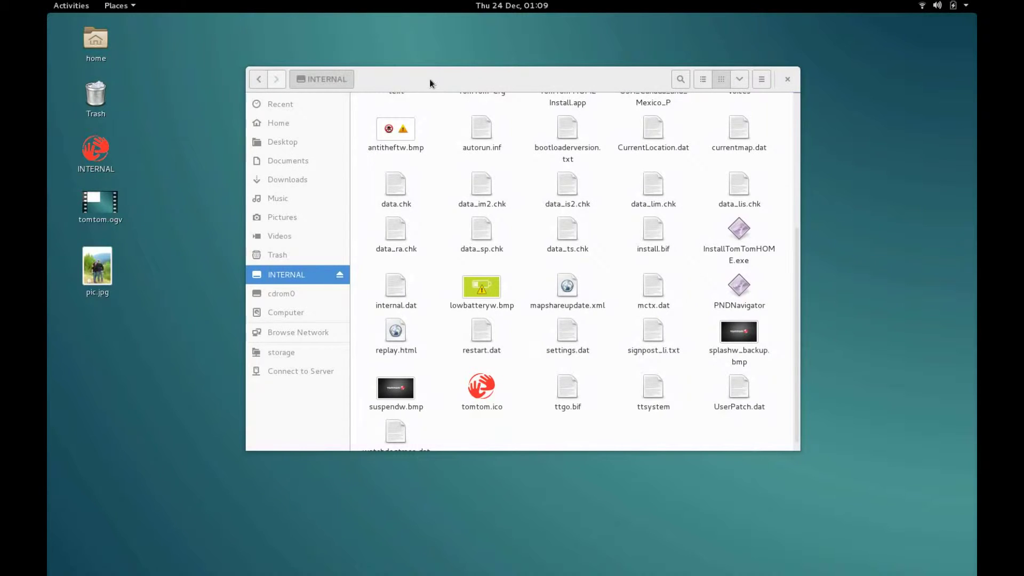
pyautogui.moveTo(431, 83); pyautogui.dragTo(439, 68)
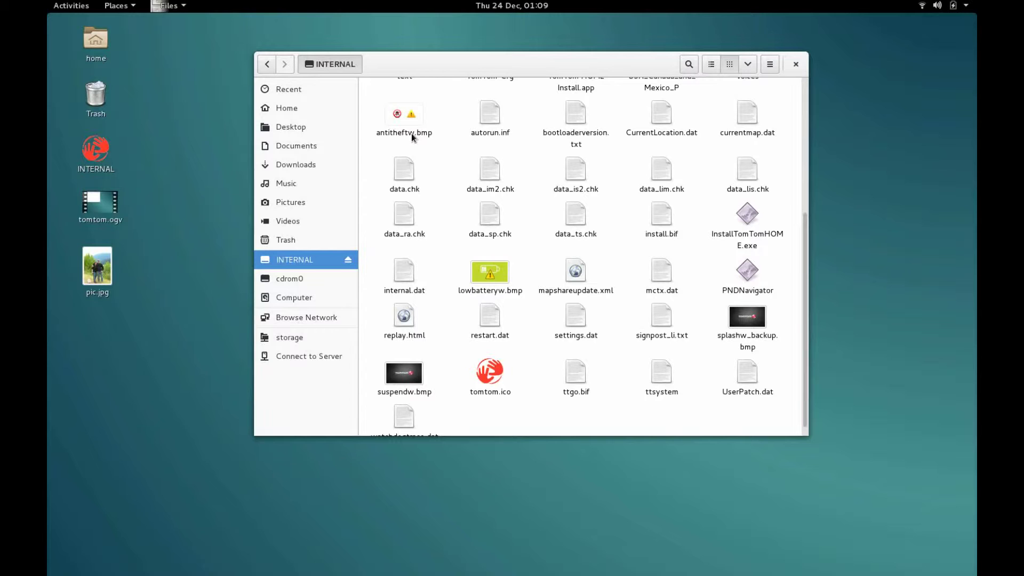
# Launch GIMP by searching 'gimp' in Activities and move its main window
pyautogui.click(62, 12)
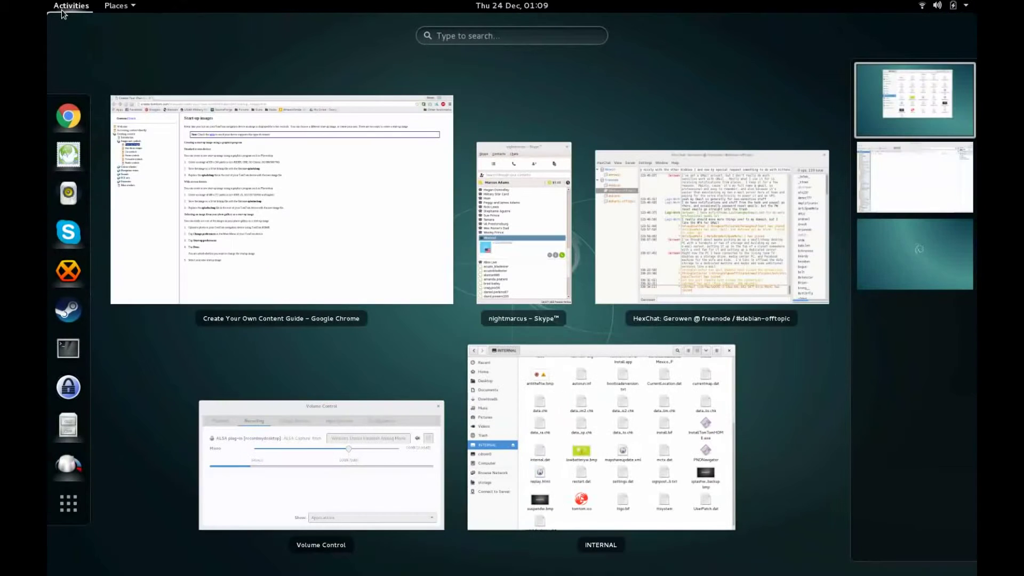
pyautogui.write('gimp')
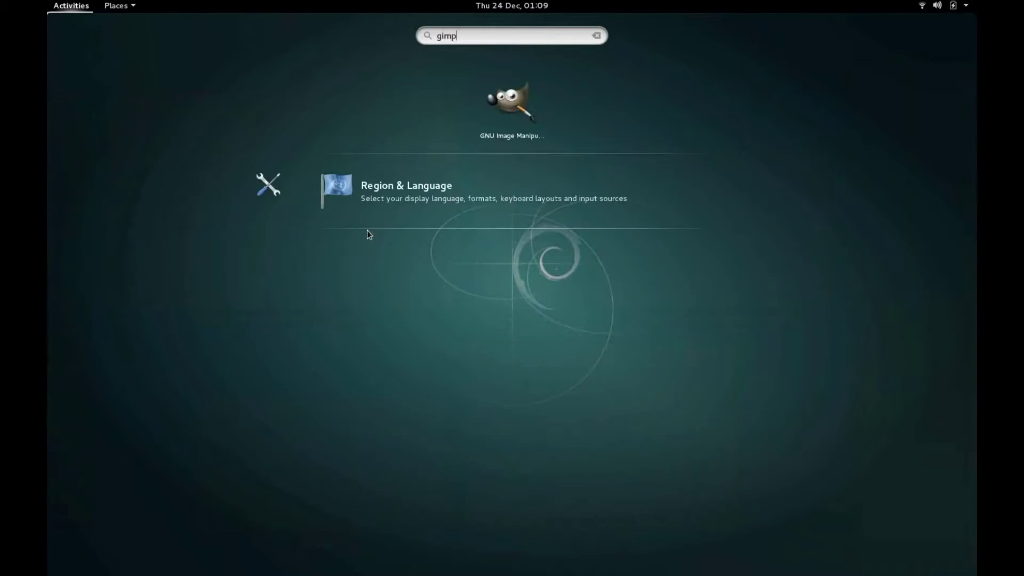
pyautogui.click(494, 121)
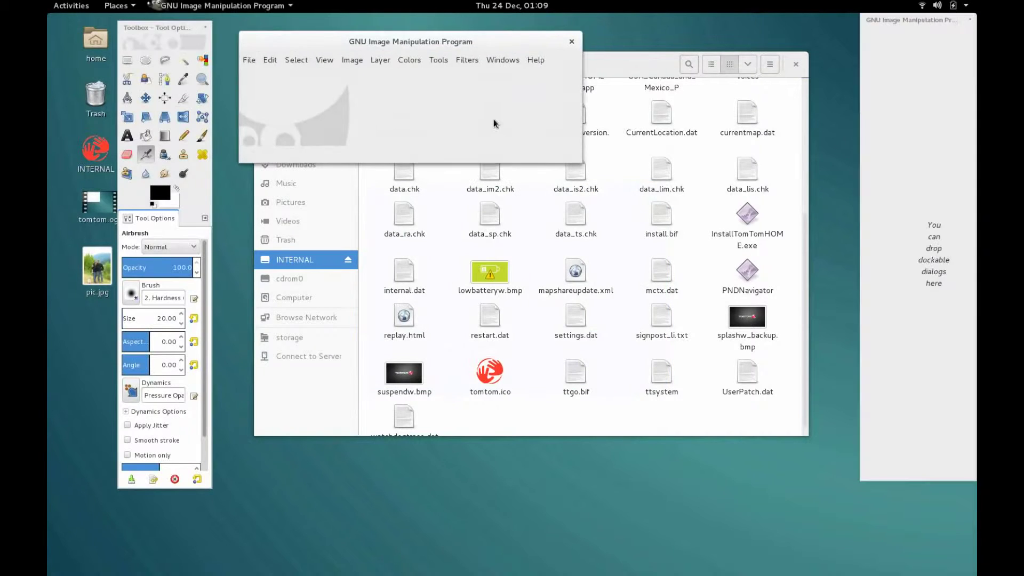
pyautogui.moveTo(448, 44); pyautogui.dragTo(504, 100)
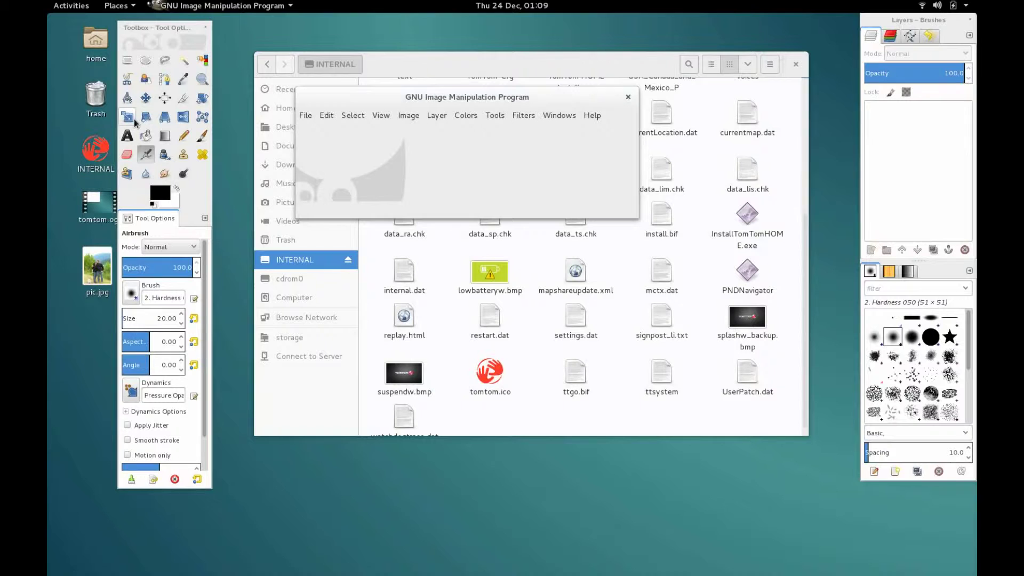
# Revisit the TomTom start-up images page, then arrange the GIMP main window
pyautogui.moveTo(48, 3)
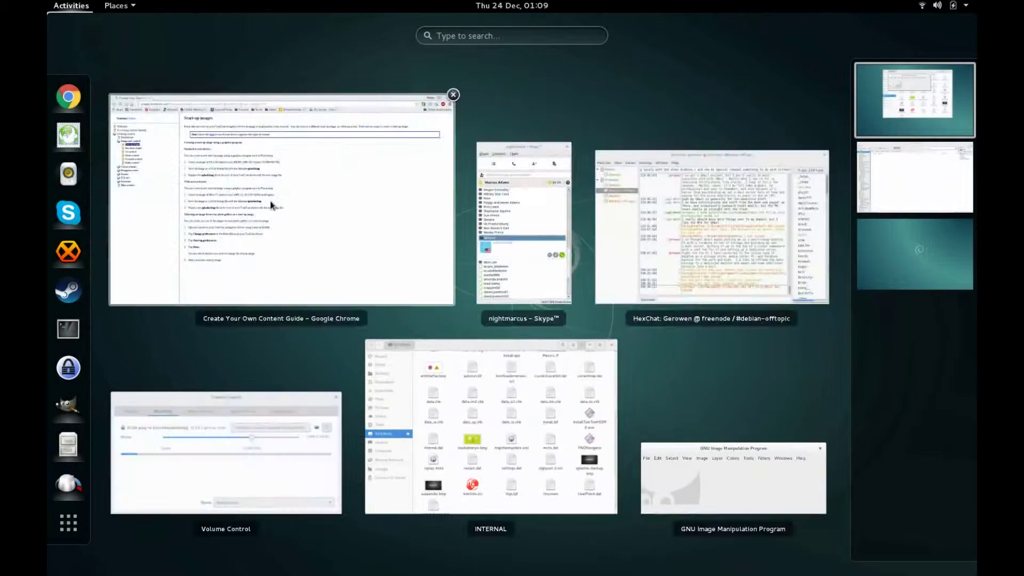
pyautogui.click(272, 206)
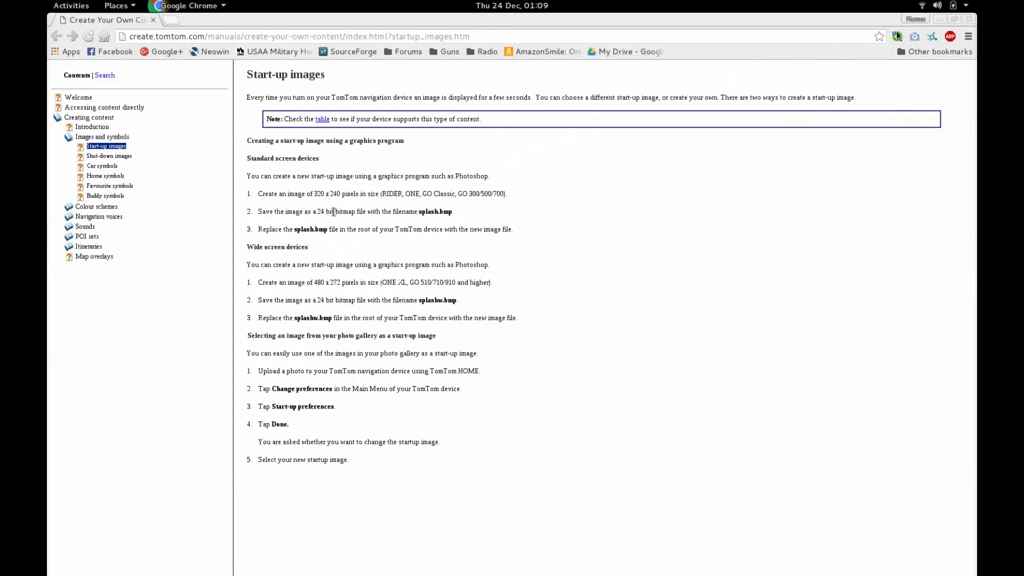
pyautogui.click(940, 21)
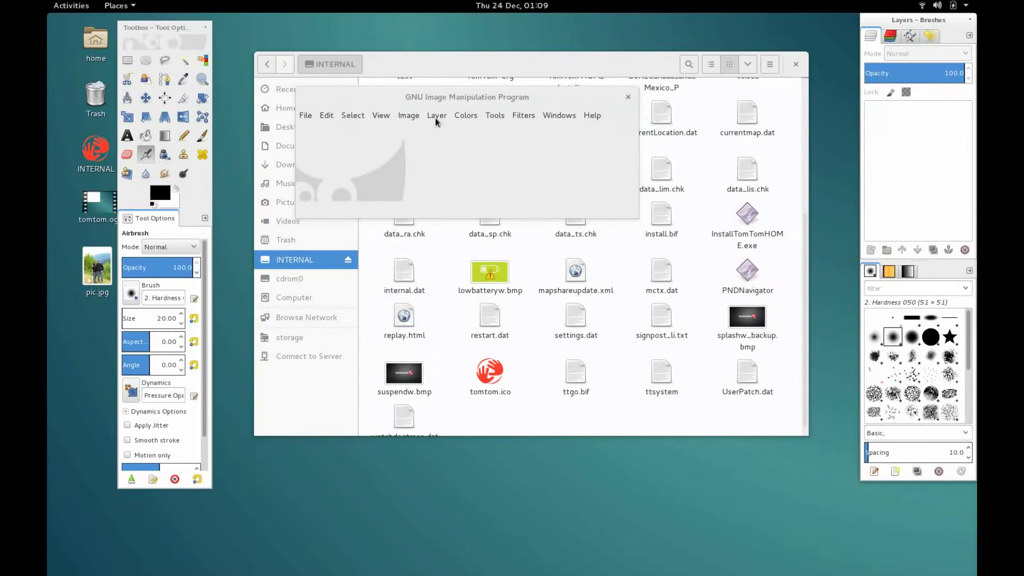
pyautogui.moveTo(445, 99); pyautogui.dragTo(434, 118)
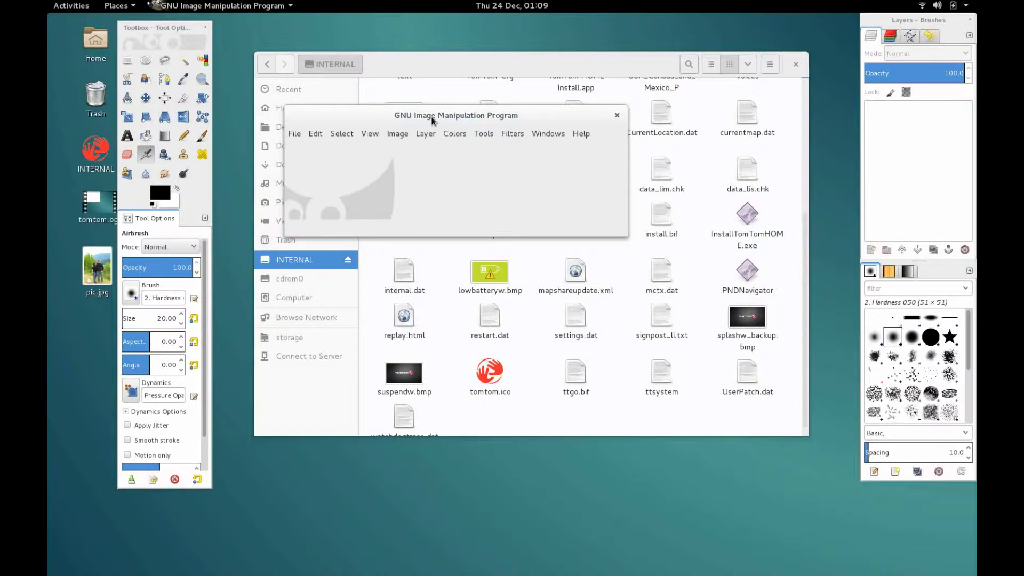
pyautogui.moveTo(432, 120); pyautogui.dragTo(403, 100)
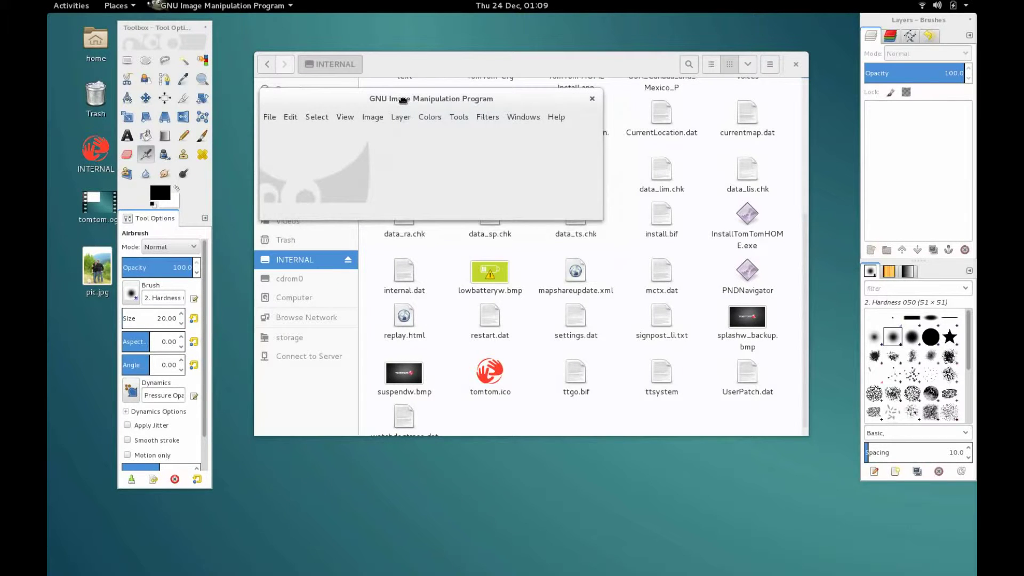
pyautogui.moveTo(403, 100); pyautogui.dragTo(428, 69)
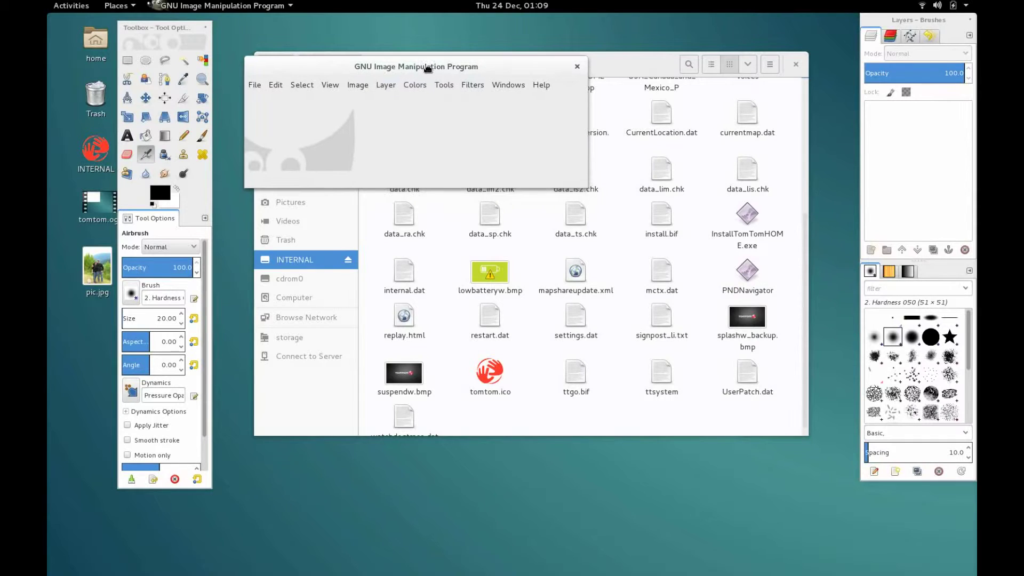
# Check splashw_backup.bmp's dimensions in its Properties and cancel the new-image dialog
pyautogui.click(261, 85)
pyautogui.click(263, 98)
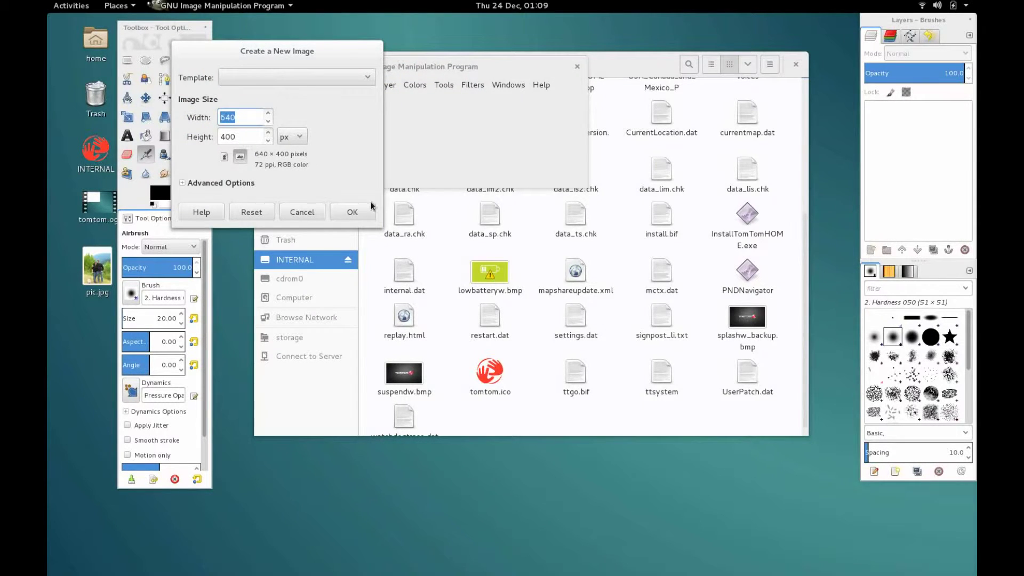
pyautogui.click(747, 319)
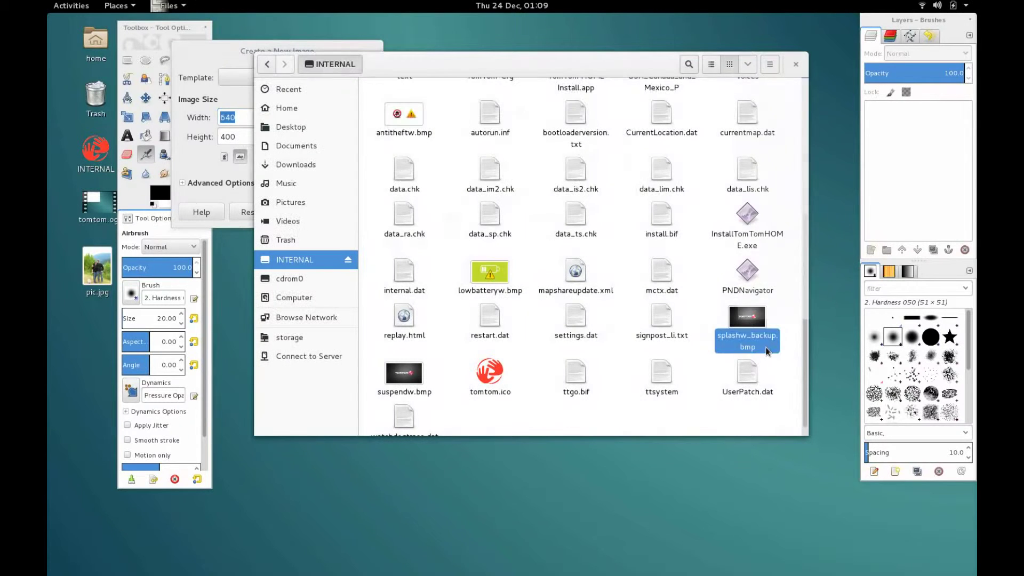
pyautogui.rightClick(744, 320)
pyautogui.click(800, 308)
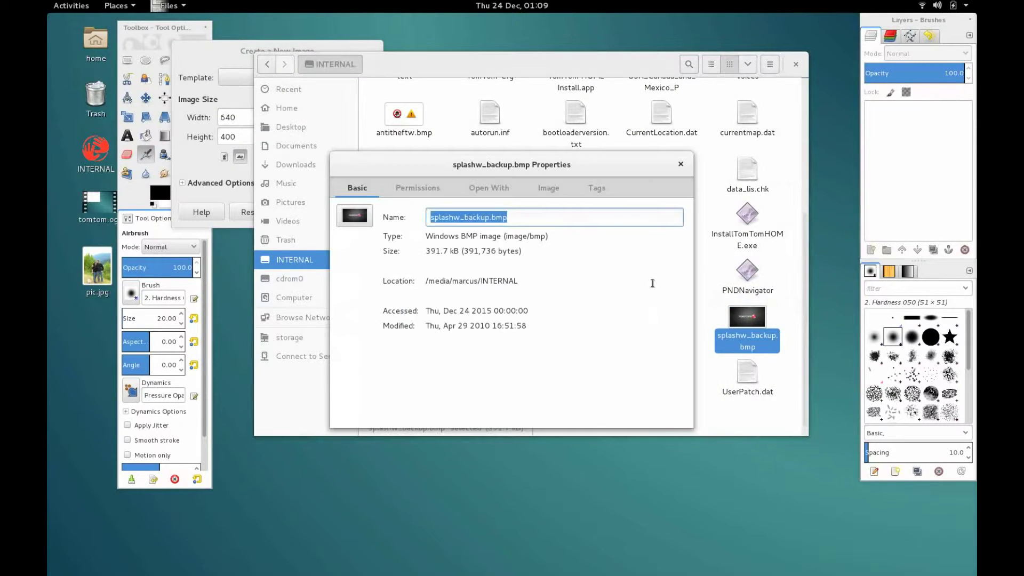
pyautogui.click(549, 188)
pyautogui.click(680, 164)
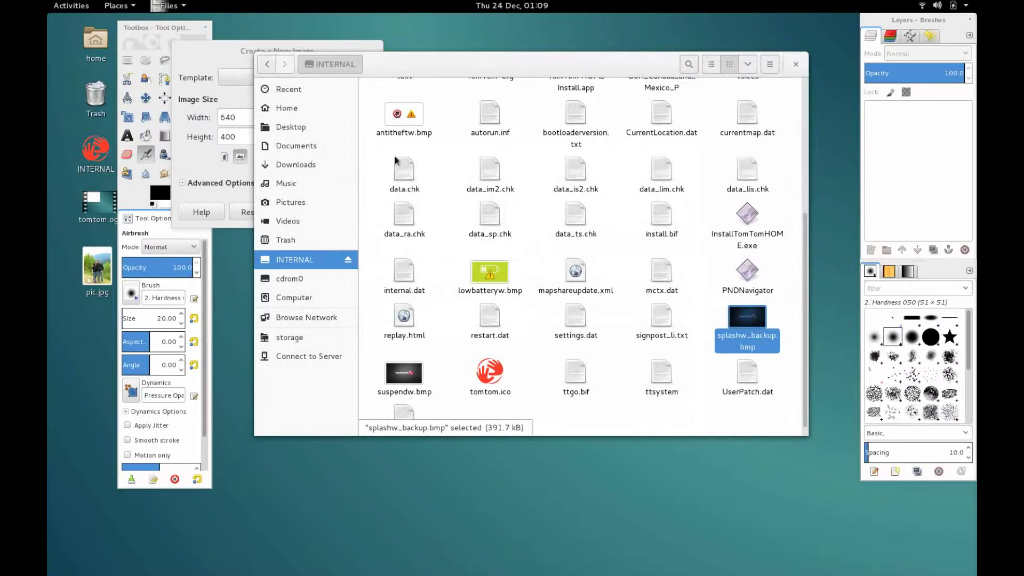
pyautogui.click(240, 119)
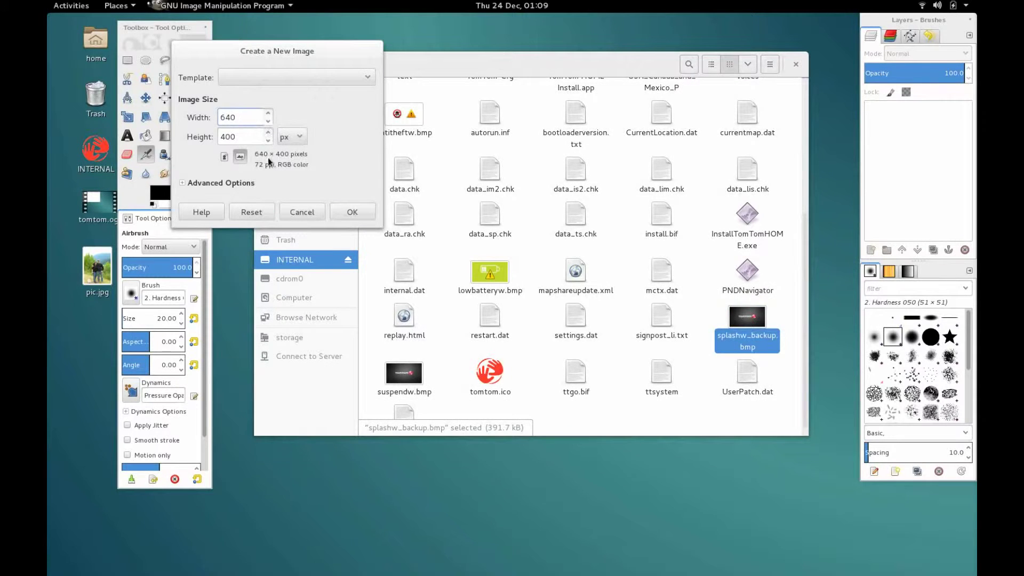
pyautogui.click(299, 211)
# Uncover GIMP and choose File > Open to load an existing image
pyautogui.moveTo(414, 61); pyautogui.dragTo(406, 120)
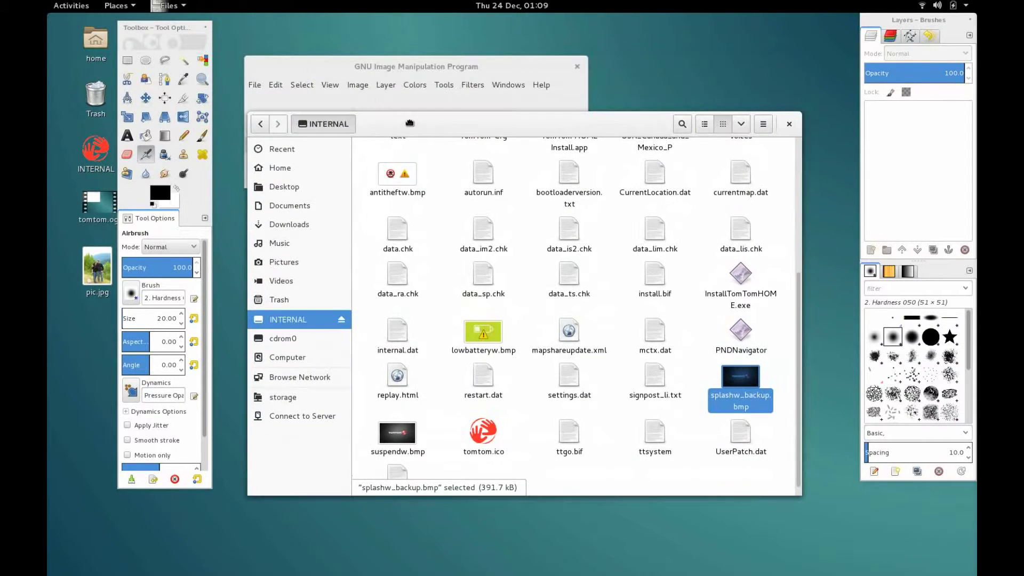
pyautogui.click(468, 74)
pyautogui.click(250, 84)
pyautogui.click(265, 132)
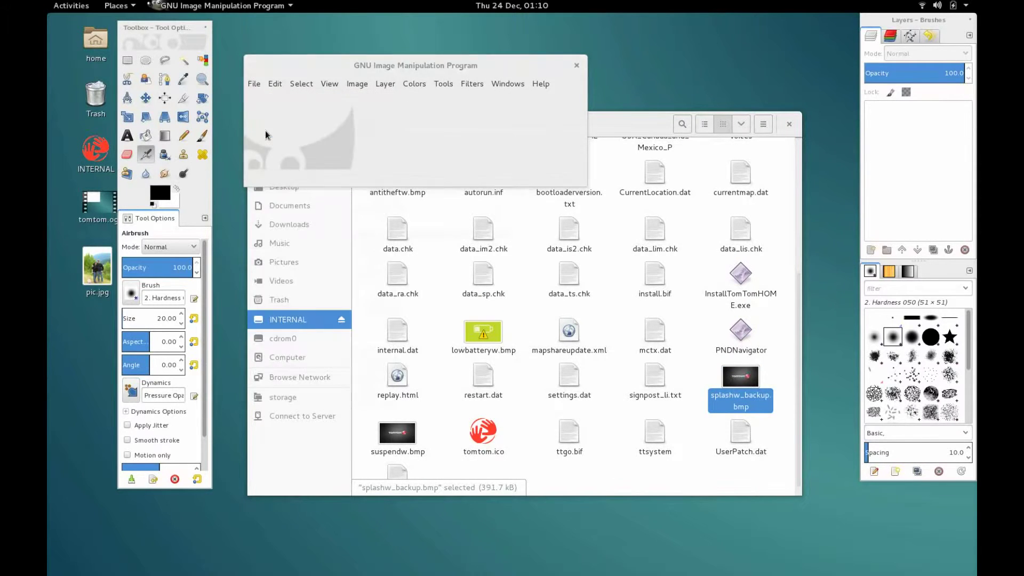
# Open pic.jpg from the Desktop folder
pyautogui.click(83, 145)
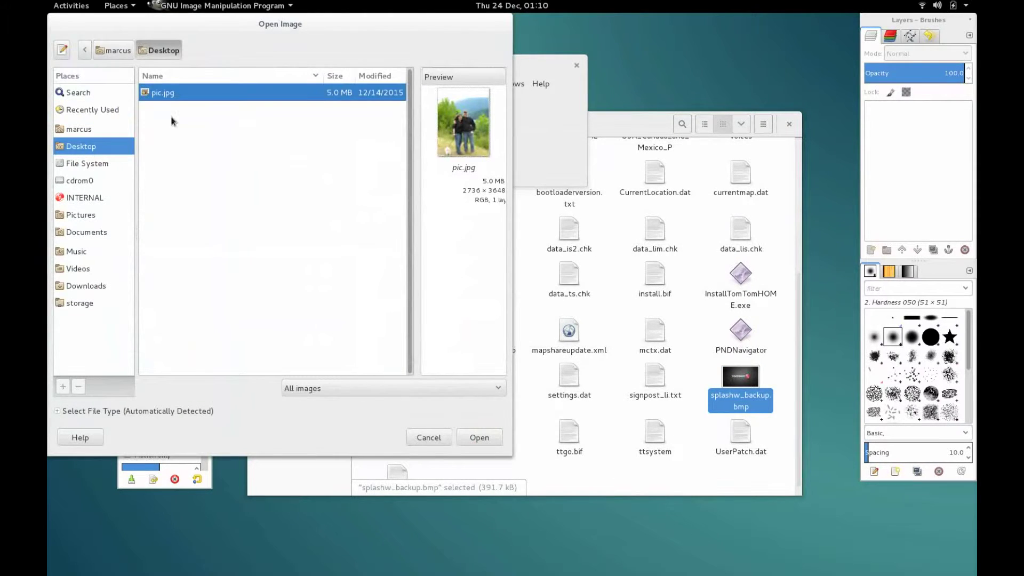
pyautogui.doubleClick(214, 94)
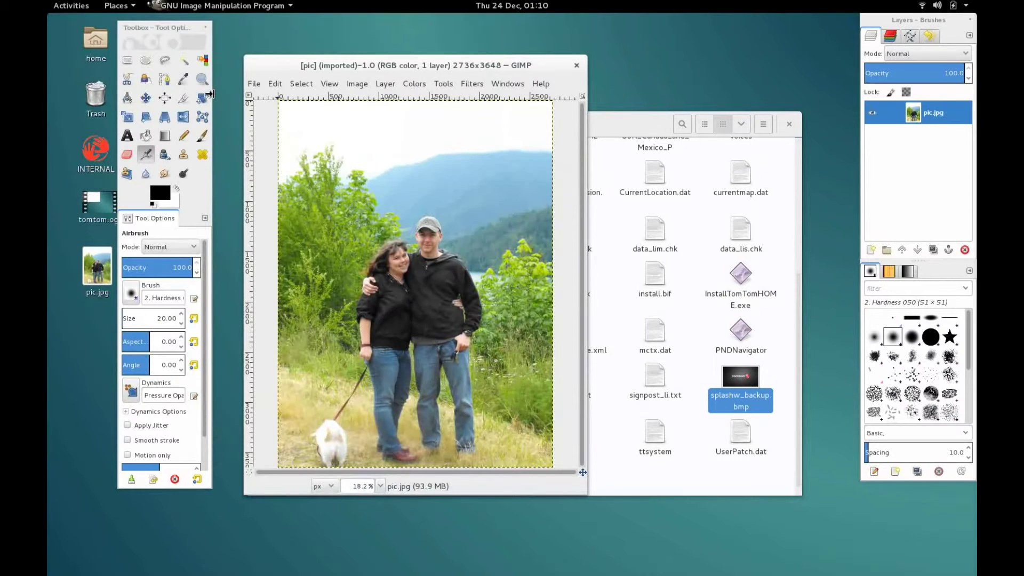
pyautogui.moveTo(397, 67); pyautogui.dragTo(400, 48)
# Confirm in Image Properties that pic.jpg measures 2736 × 3648 pixels
pyautogui.click(361, 64)
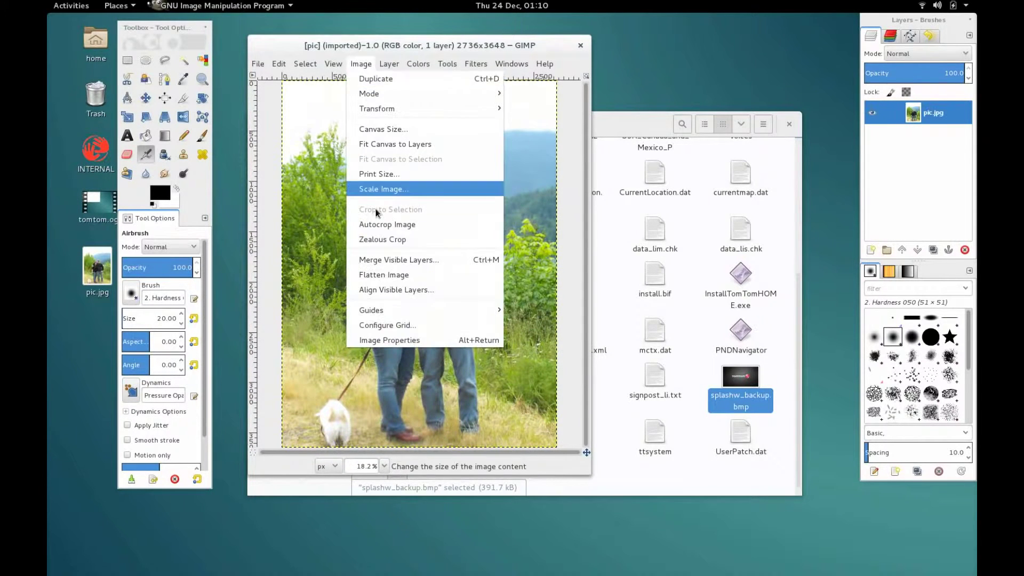
pyautogui.click(393, 340)
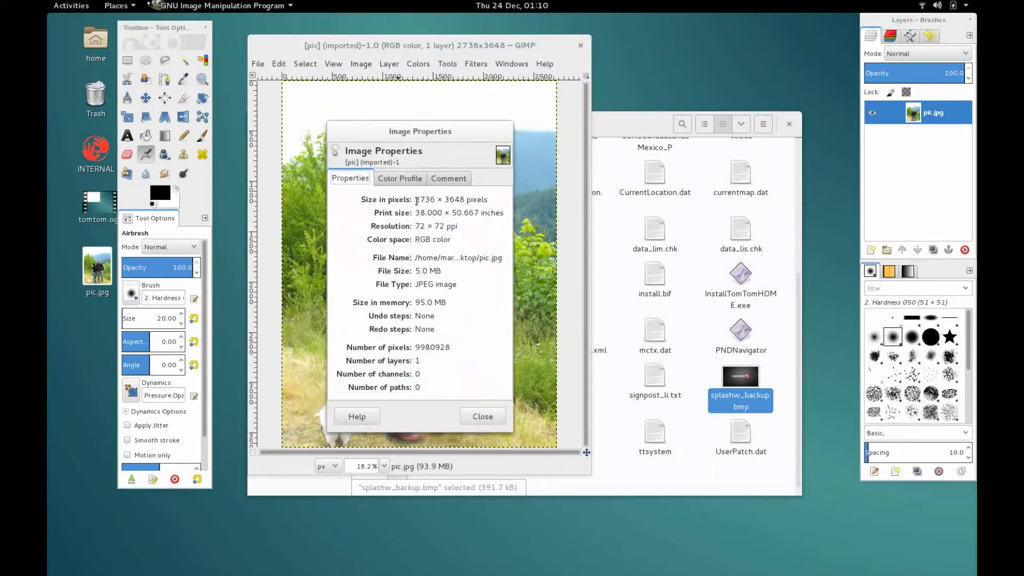
pyautogui.moveTo(420, 200); pyautogui.dragTo(483, 200)
pyautogui.click(483, 416)
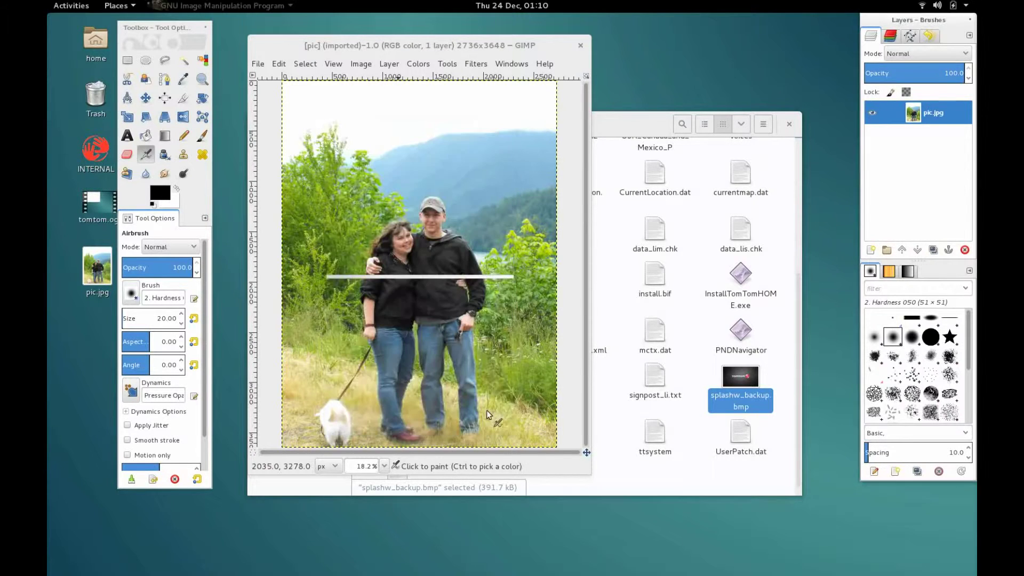
pyautogui.moveTo(369, 47); pyautogui.dragTo(358, 42)
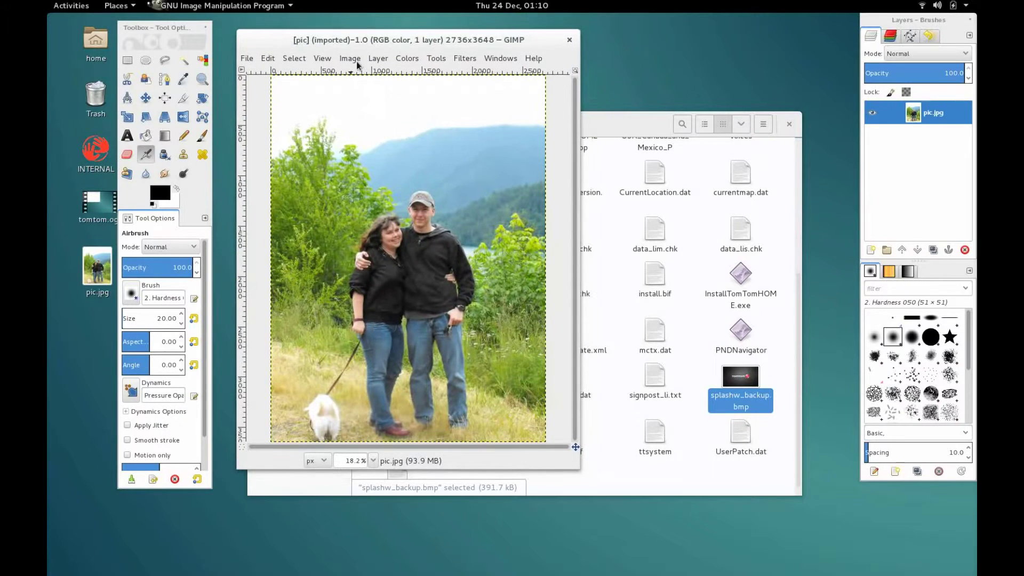
pyautogui.click(356, 59)
# Recheck splashw_backup.bmp's dimensions, then minimize the Files window to reveal Scale Image
pyautogui.click(395, 183)
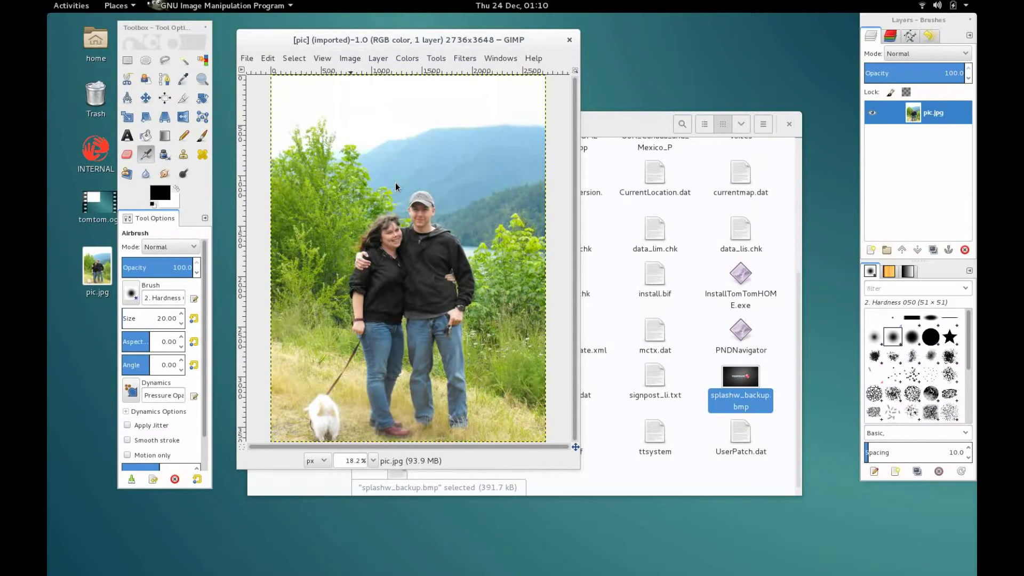
pyautogui.rightClick(725, 399)
pyautogui.click(747, 392)
pyautogui.click(548, 188)
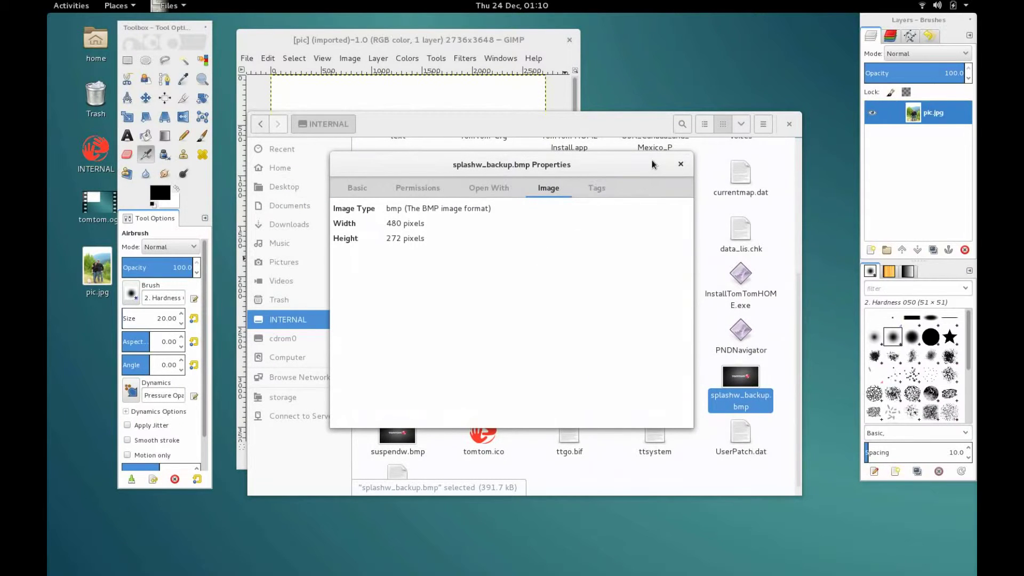
pyautogui.click(680, 163)
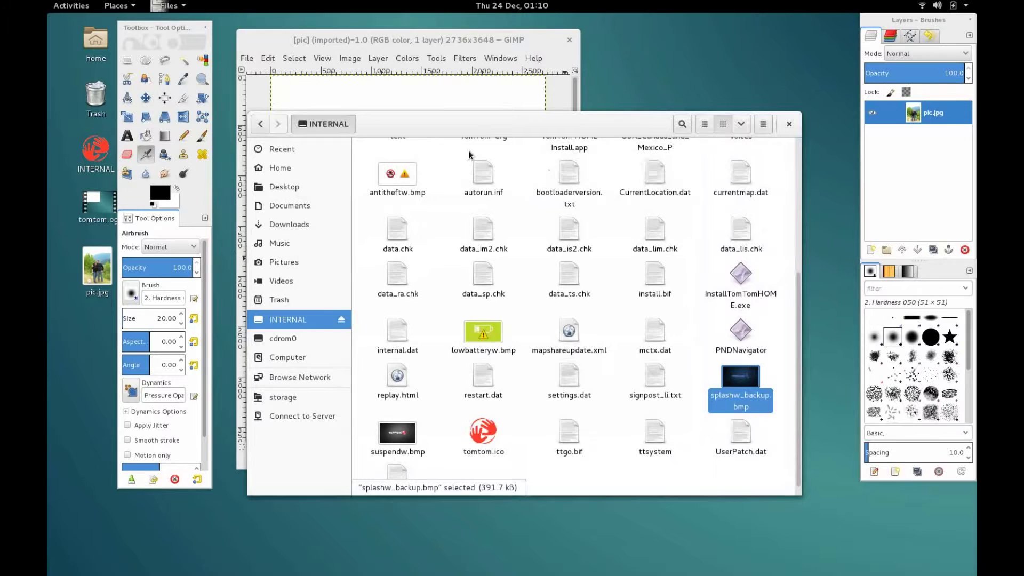
pyautogui.moveTo(461, 130); pyautogui.dragTo(503, 149)
pyautogui.rightClick(499, 148)
pyautogui.click(514, 171)
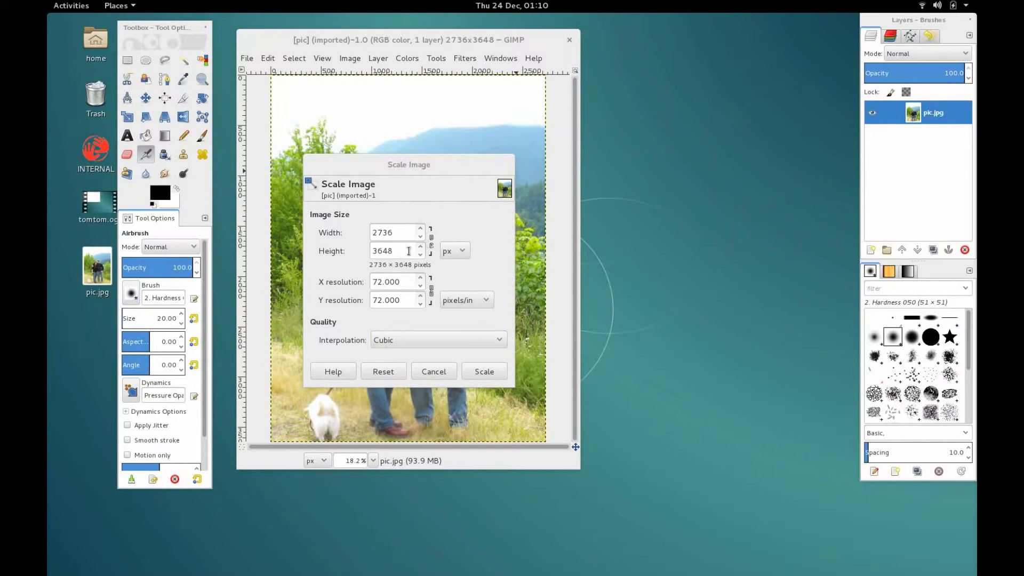
# Scale the photo proportionally to height 272, giving 204 × 272 pixels
pyautogui.click(431, 241)
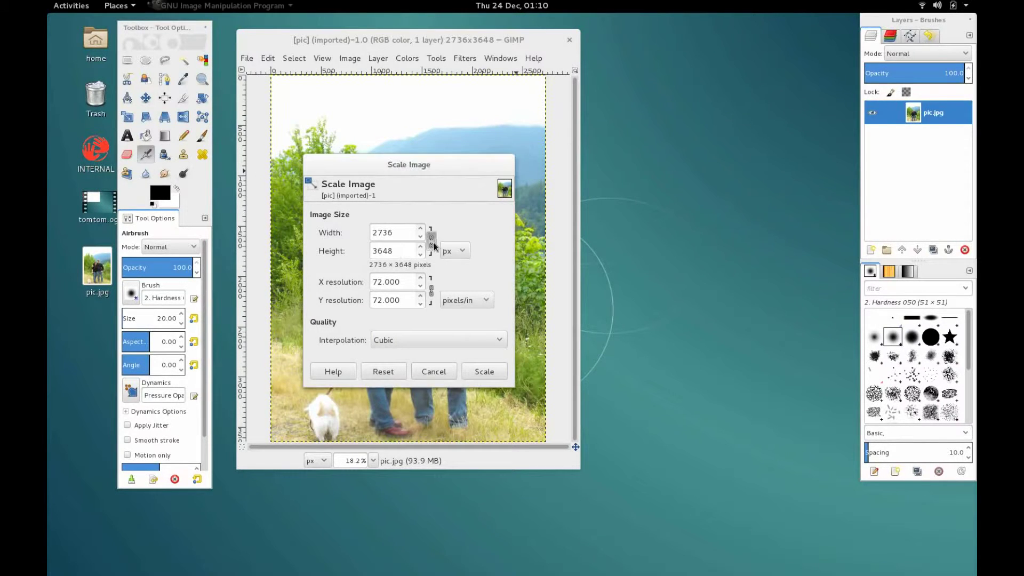
pyautogui.doubleClick(406, 252)
pyautogui.write('2')
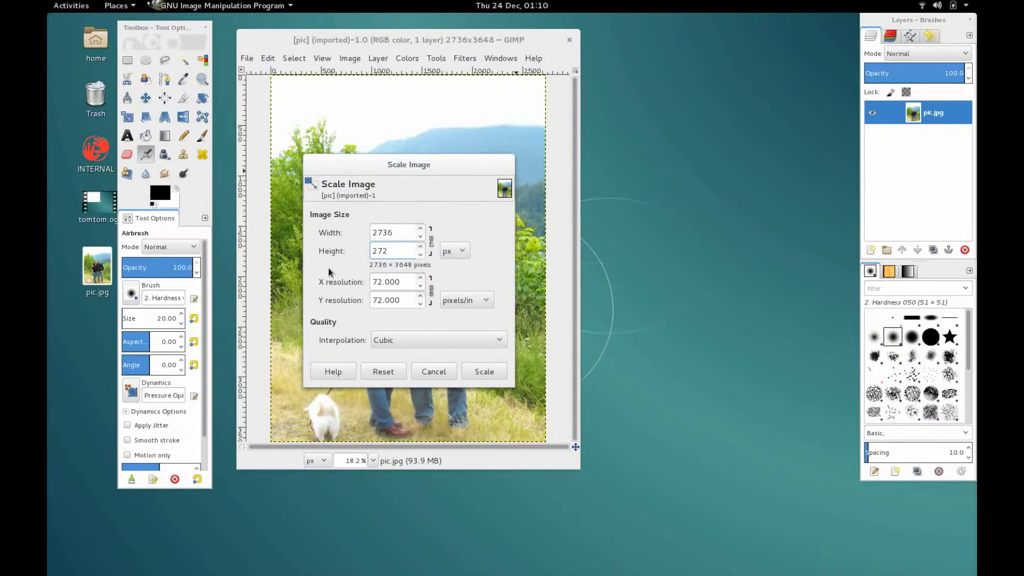
pyautogui.write('72')
pyautogui.press('Tab')
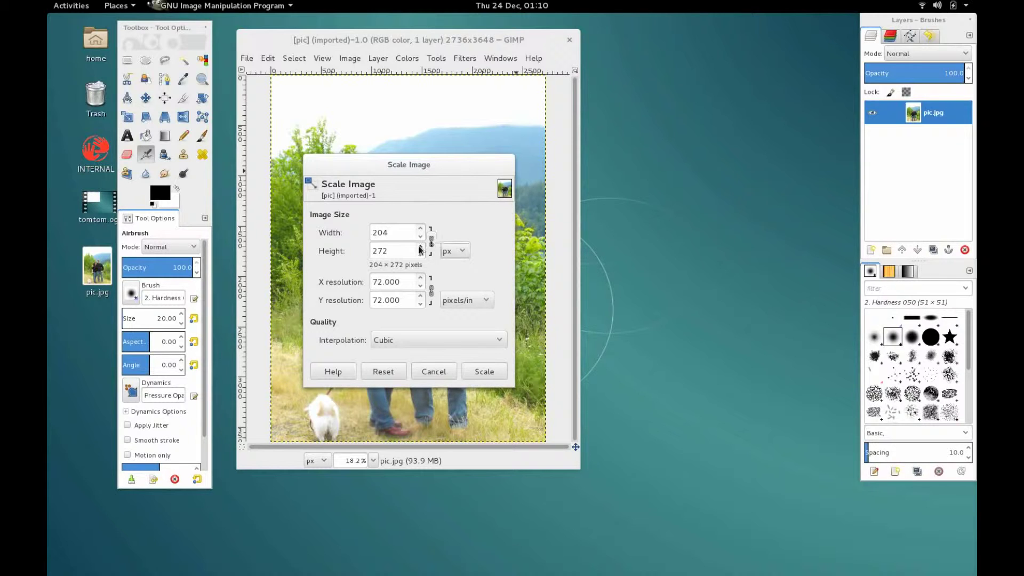
pyautogui.click(477, 372)
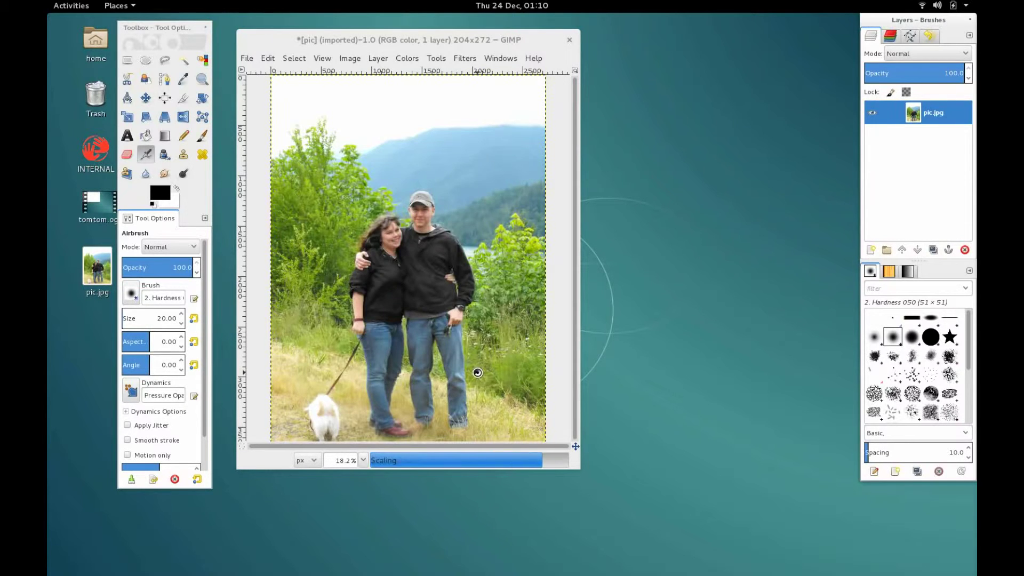
# View the scaled photo at 1:1 (100%) zoom
pyautogui.click(315, 58)
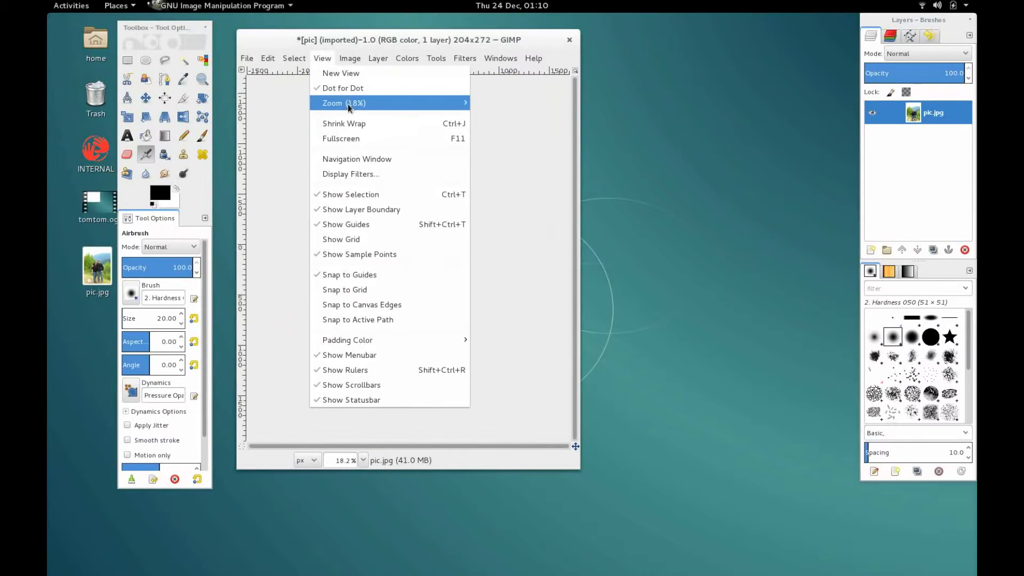
pyautogui.moveTo(347, 103)
pyautogui.click(507, 243)
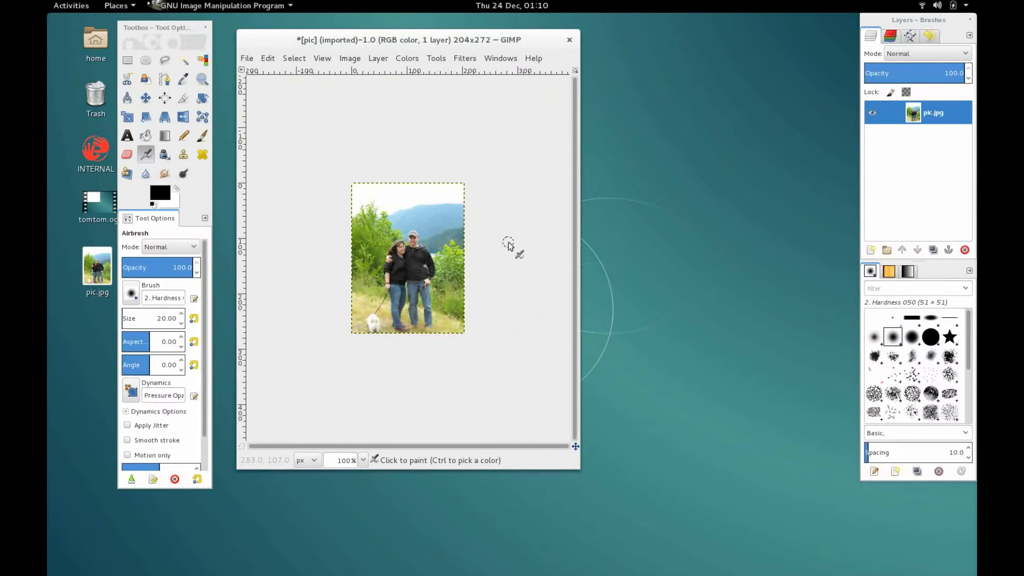
pyautogui.click(352, 59)
pyautogui.moveTo(378, 59)
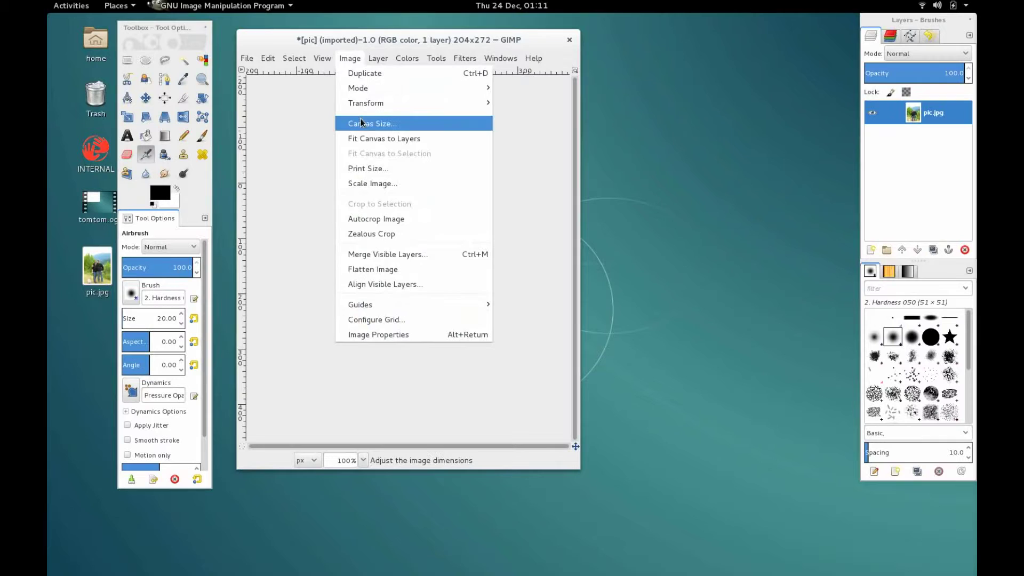
# Resize the canvas to 480 px wide with X offset 0, keeping the photo at the left
pyautogui.click(361, 125)
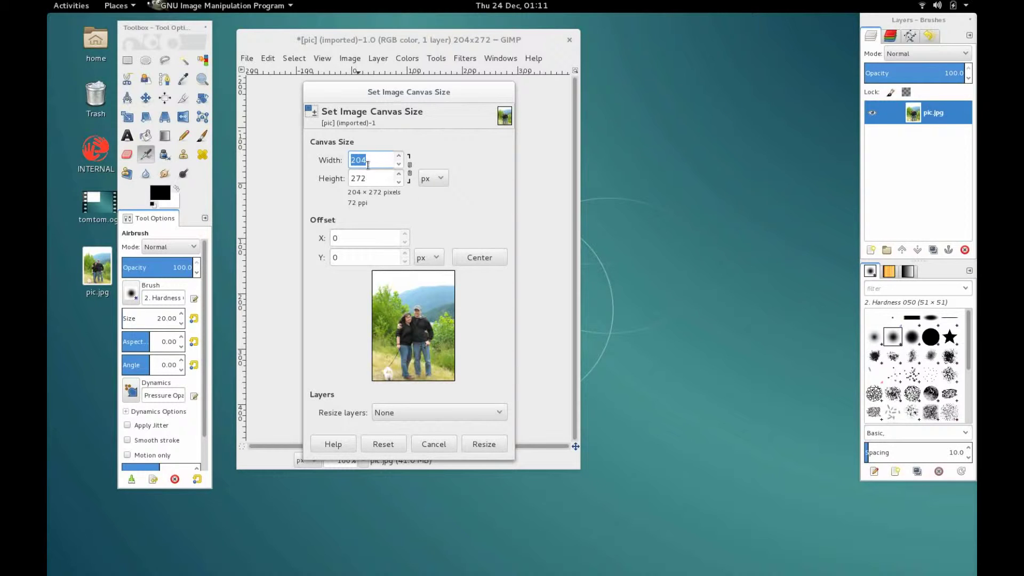
pyautogui.write('480')
pyautogui.click(372, 182)
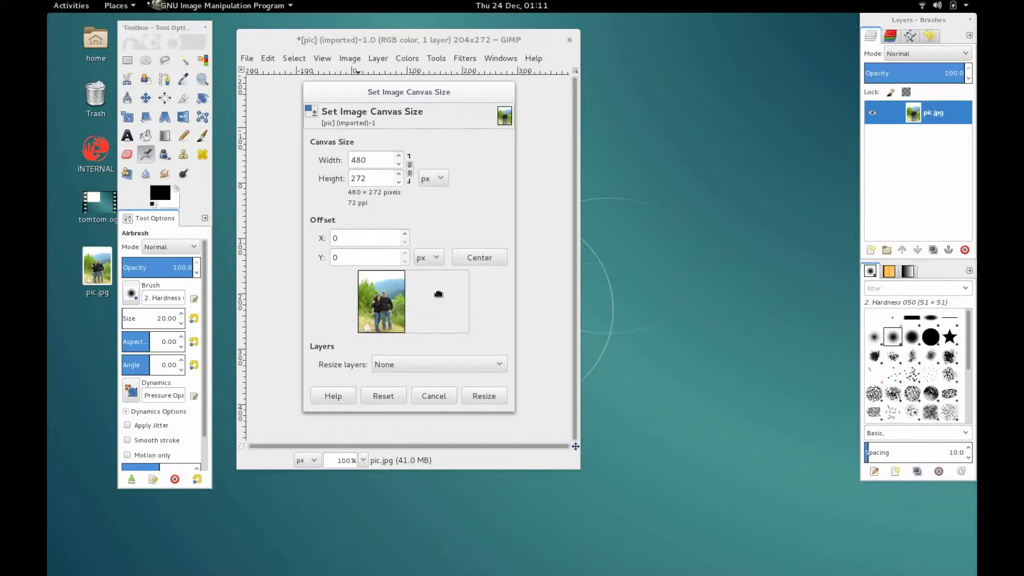
pyautogui.click(405, 234)
pyautogui.click(404, 235)
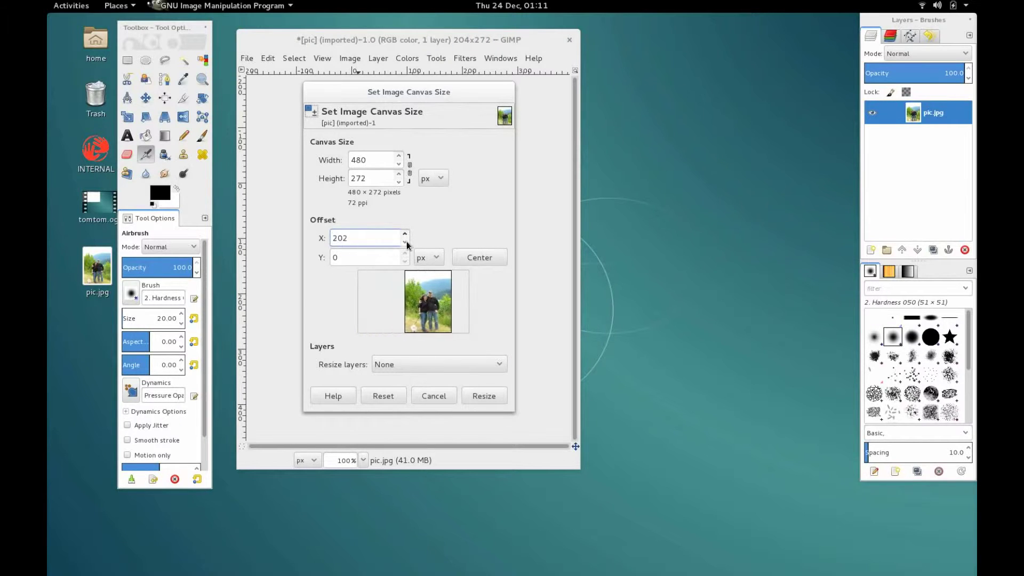
pyautogui.click(405, 243)
pyautogui.click(405, 243)
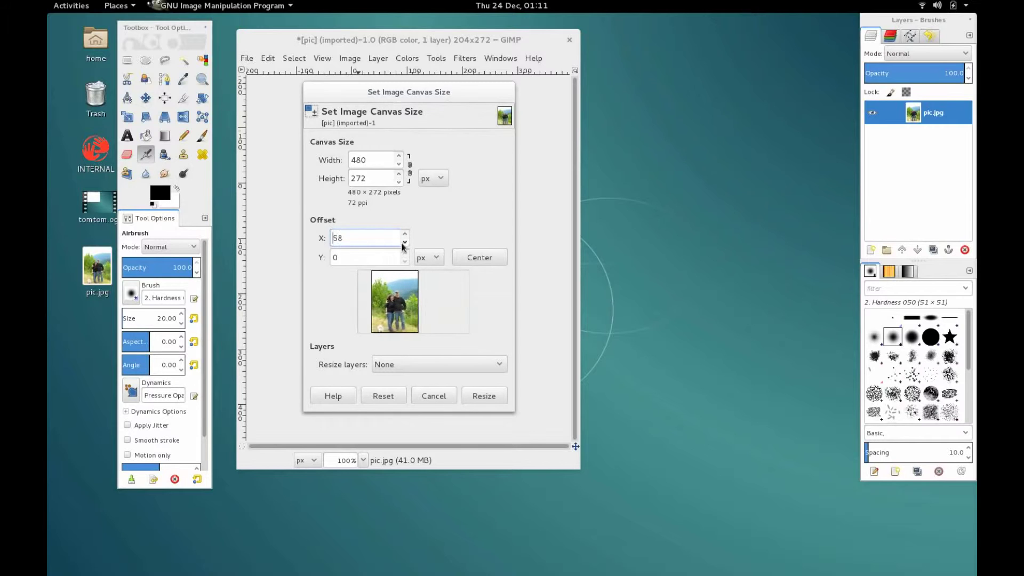
pyautogui.click(476, 258)
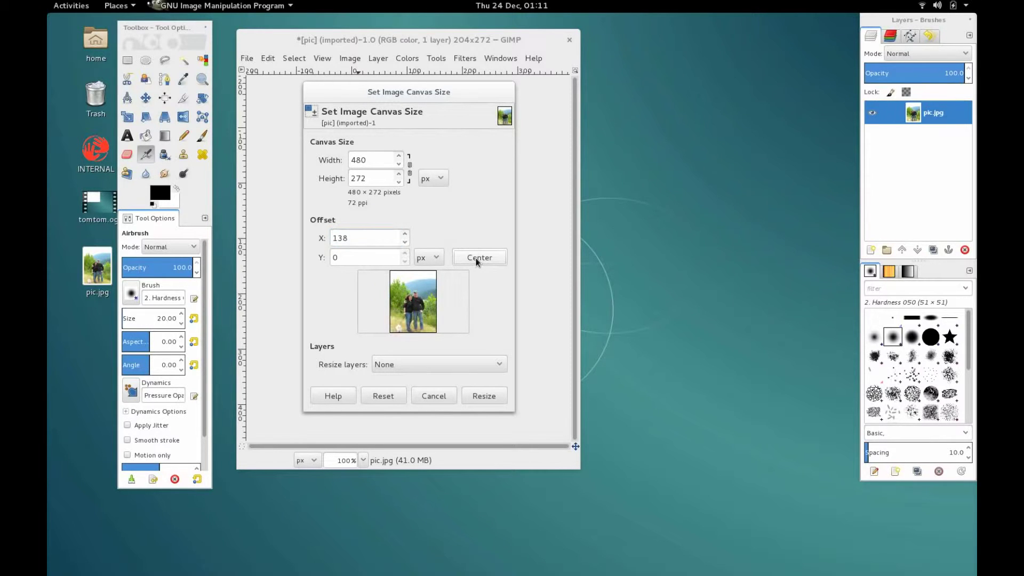
pyautogui.click(405, 243)
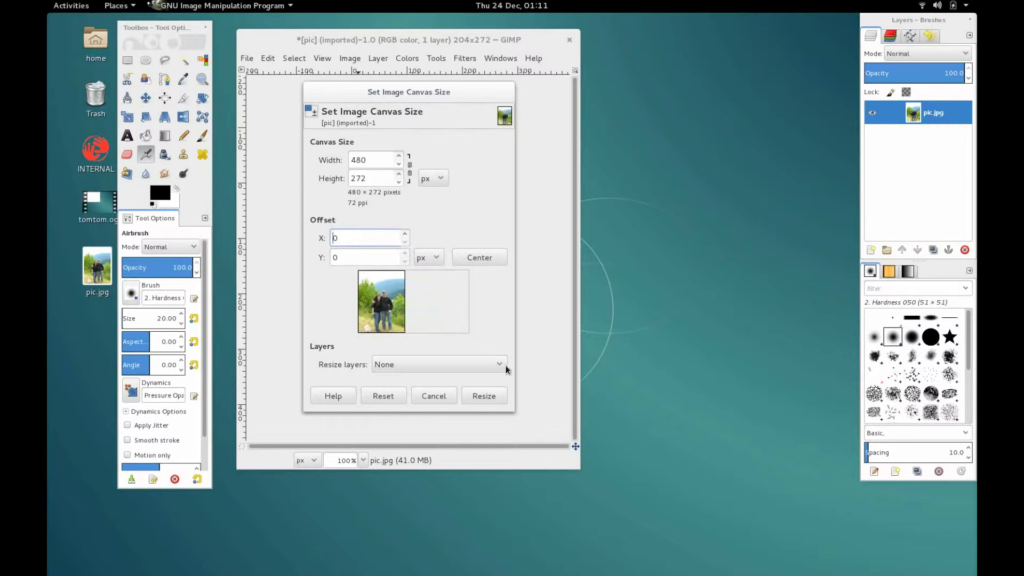
pyautogui.click(491, 400)
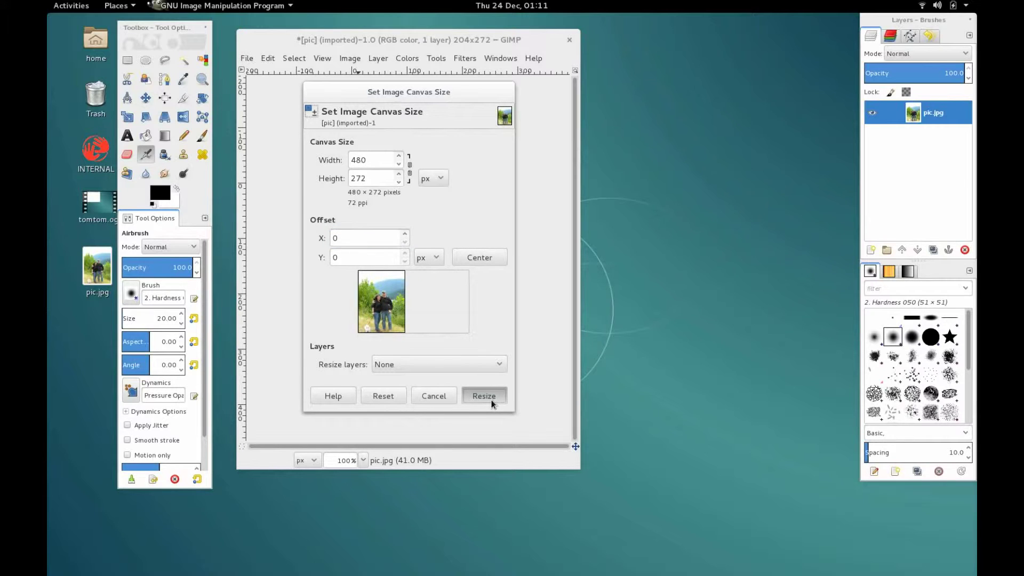
pyautogui.moveTo(574, 468); pyautogui.dragTo(743, 481)
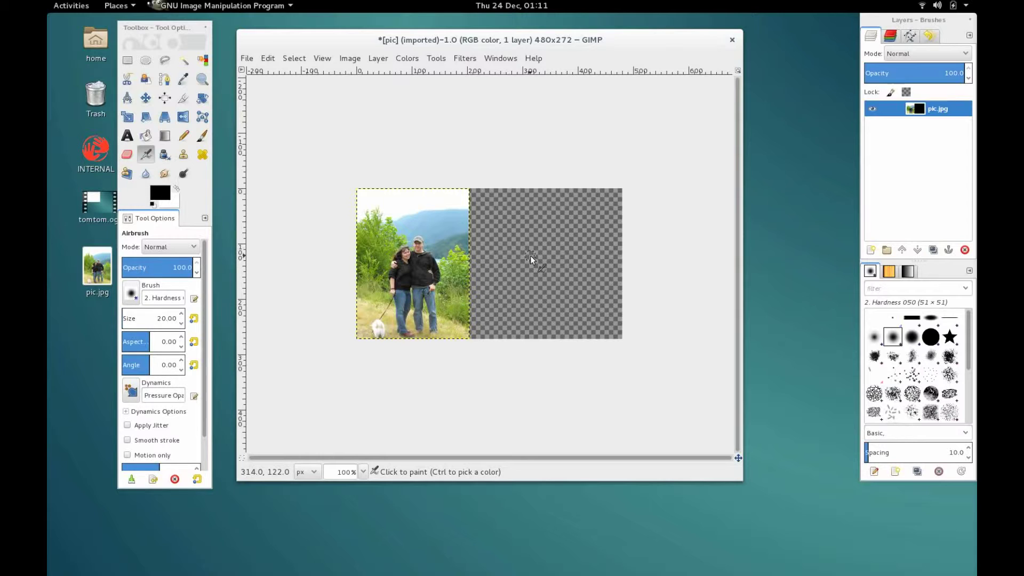
# Flatten the image, then select the blank area right of the photo and fill it black
pyautogui.click(351, 58)
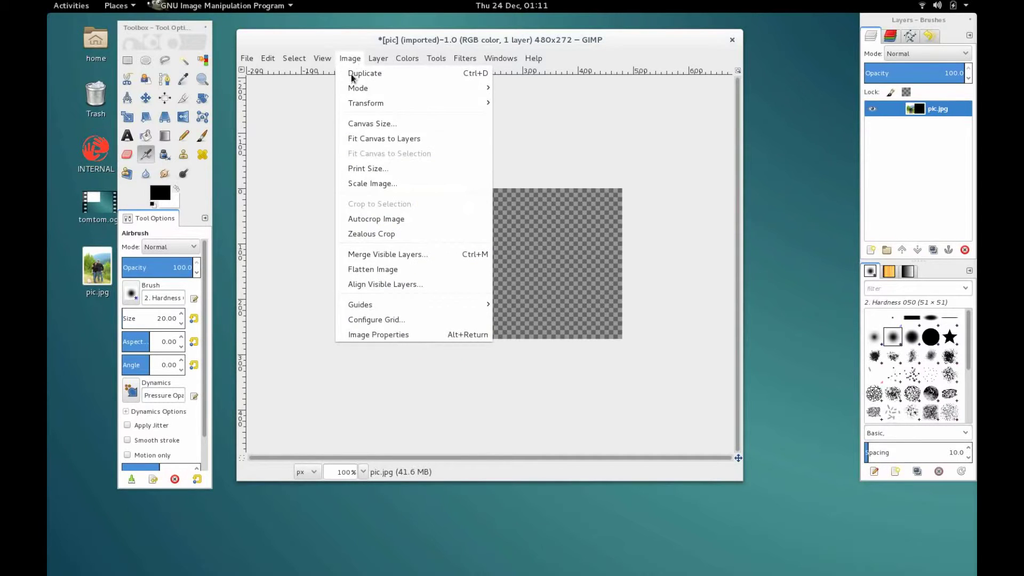
pyautogui.click(381, 270)
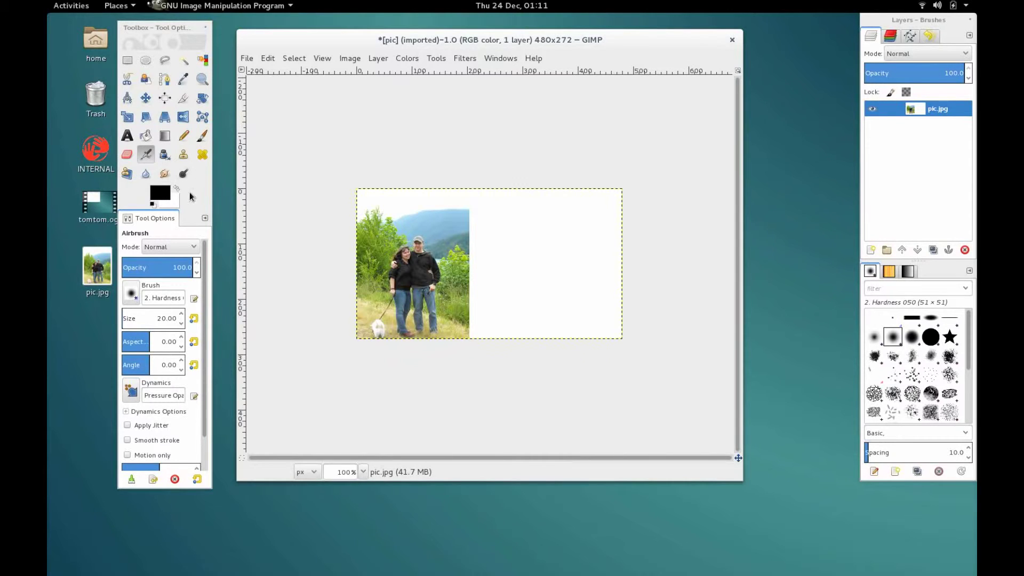
pyautogui.click(129, 62)
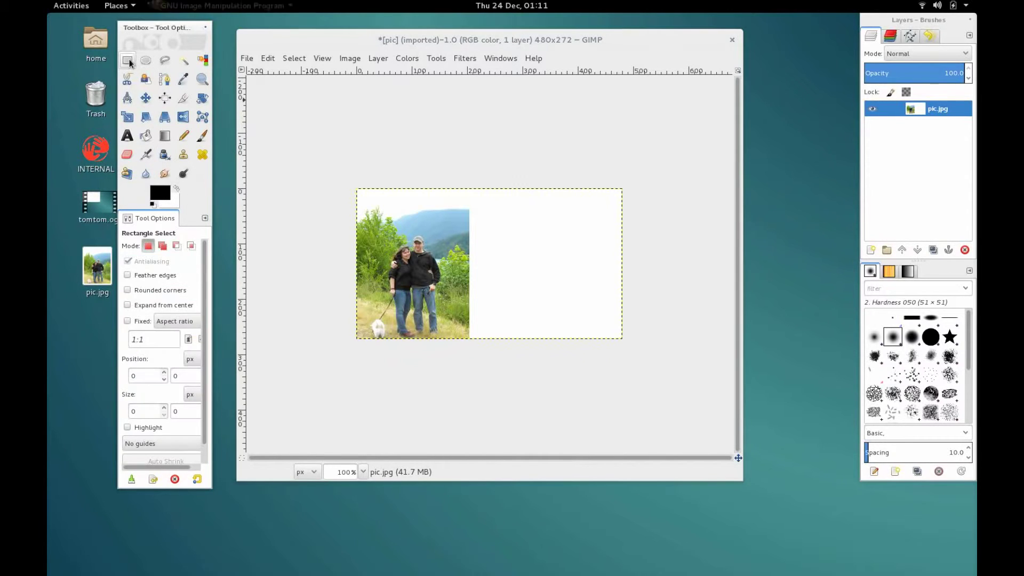
pyautogui.click(468, 339)
pyautogui.moveTo(468, 339); pyautogui.dragTo(625, 181)
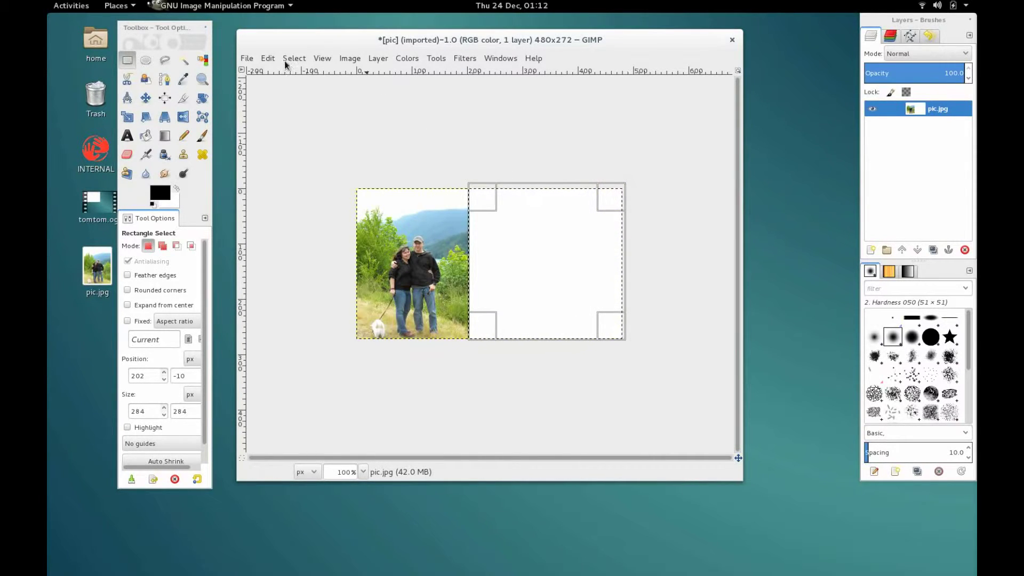
pyautogui.click(268, 58)
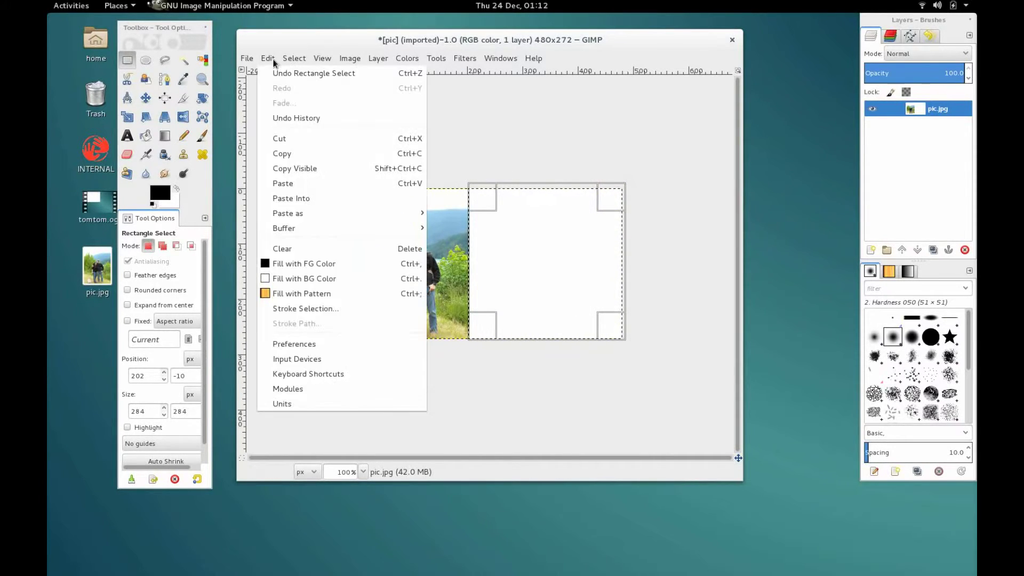
pyautogui.click(303, 264)
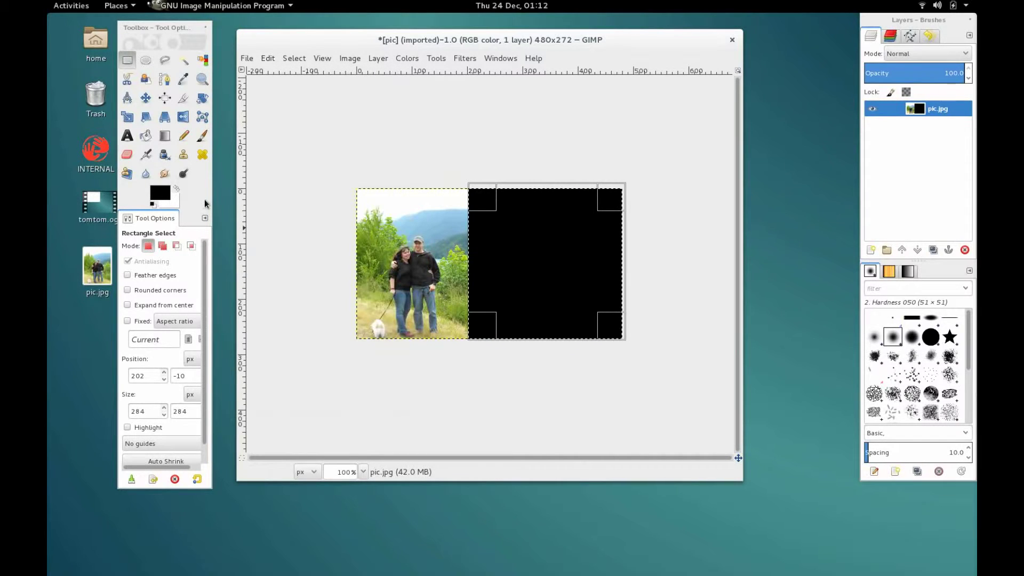
# Add white text 'This is a test' and 'Don't steal my TomTom' on the black panel
pyautogui.click(127, 136)
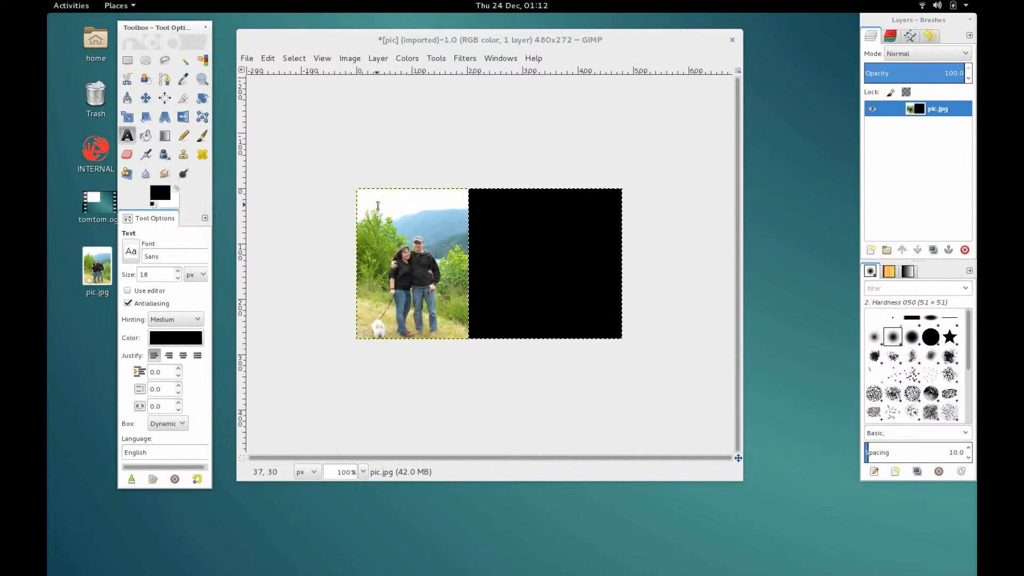
pyautogui.click(485, 221)
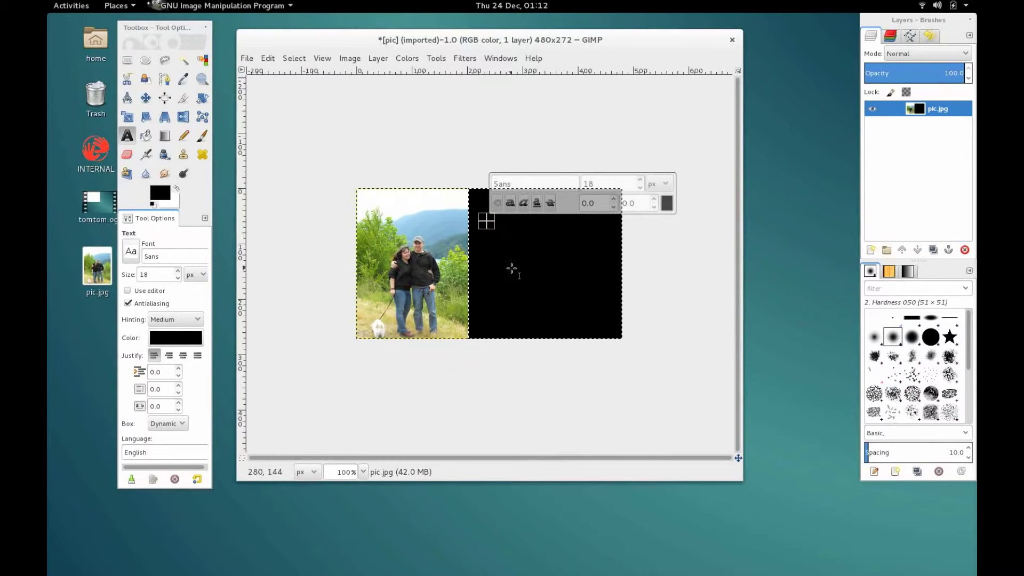
pyautogui.click(176, 189)
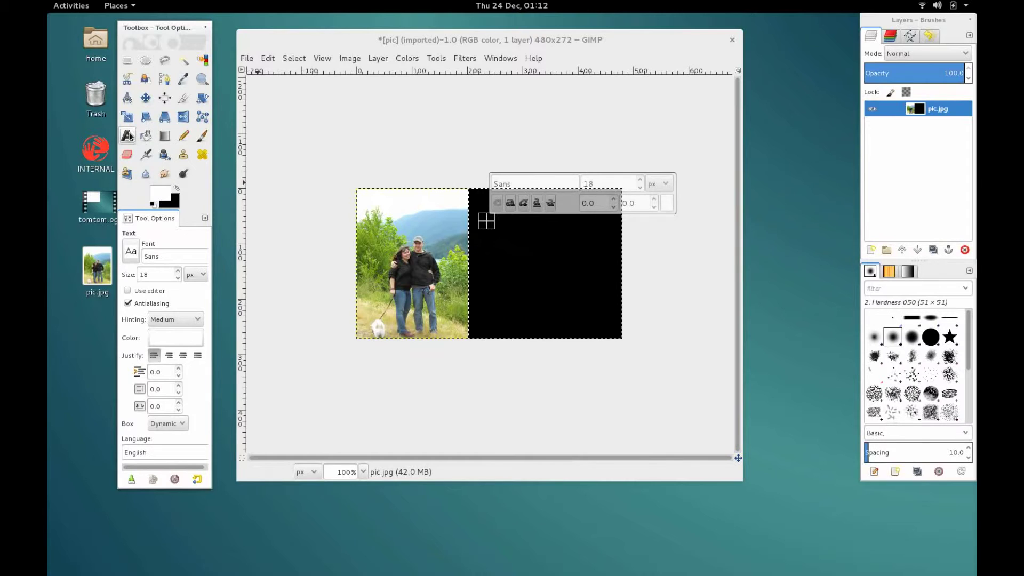
pyautogui.click(483, 218)
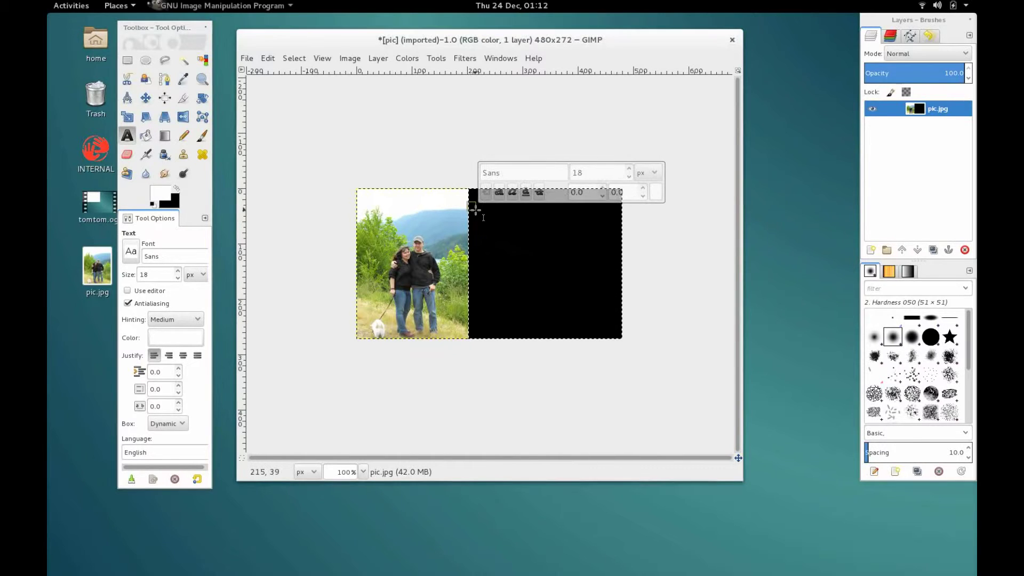
pyautogui.write('This is ')
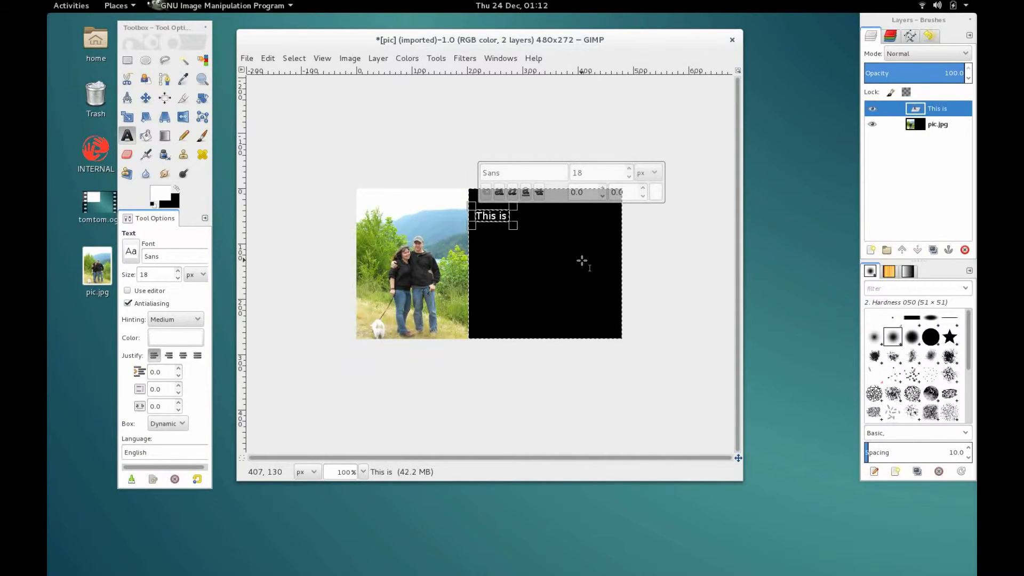
pyautogui.write('a test')
pyautogui.press('Return')
pyautogui.write('D')
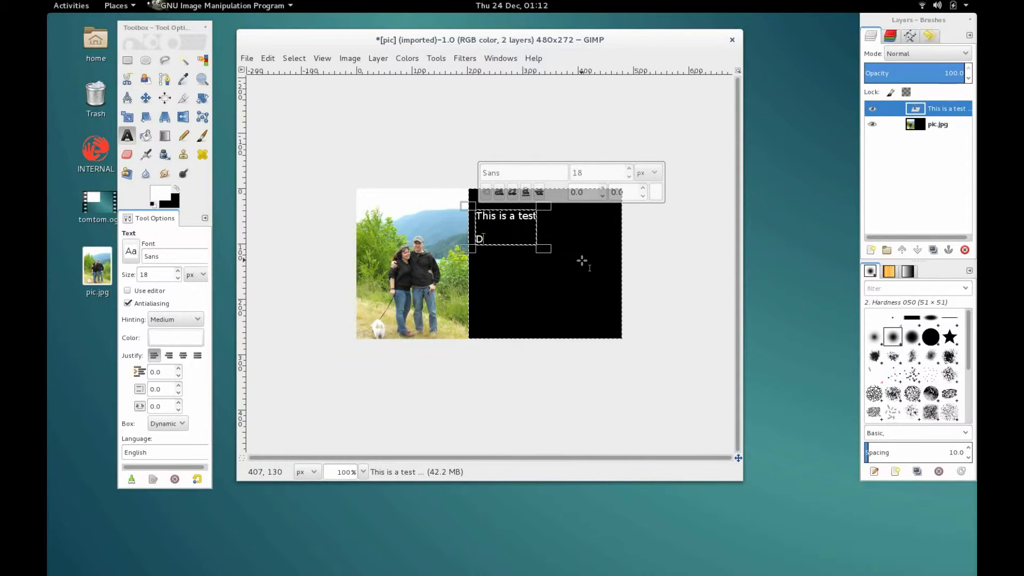
pyautogui.write("on't steal my TomTom")
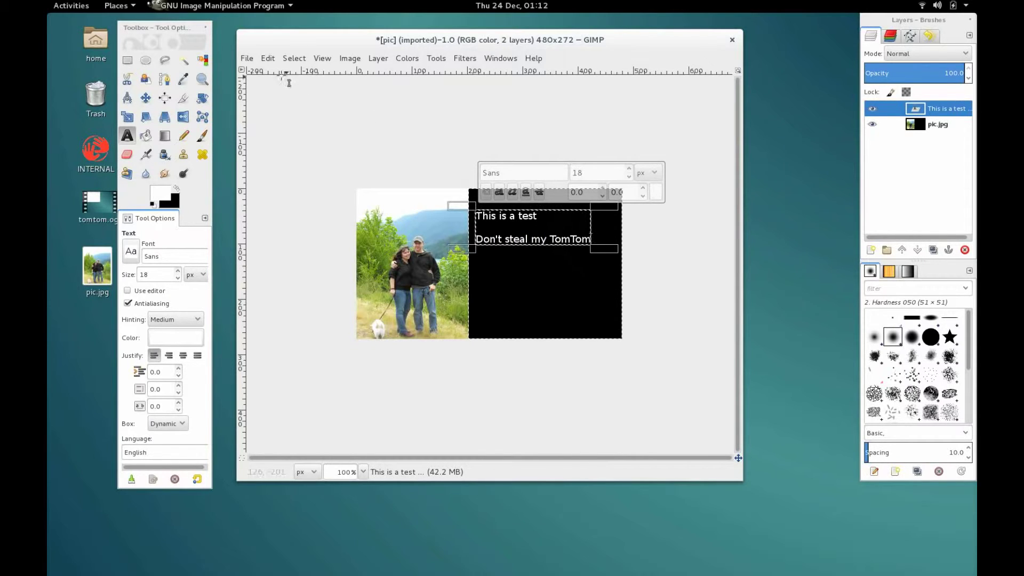
# Start an export to the INTERNAL drive, naming the file splashw.bmp from splashw_backup.bmp
pyautogui.click(247, 59)
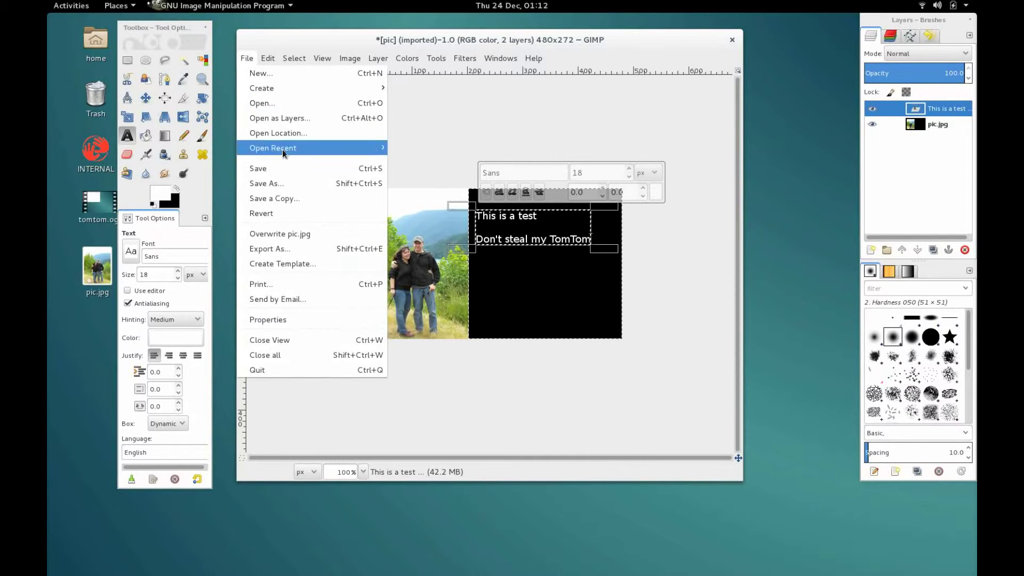
pyautogui.click(298, 252)
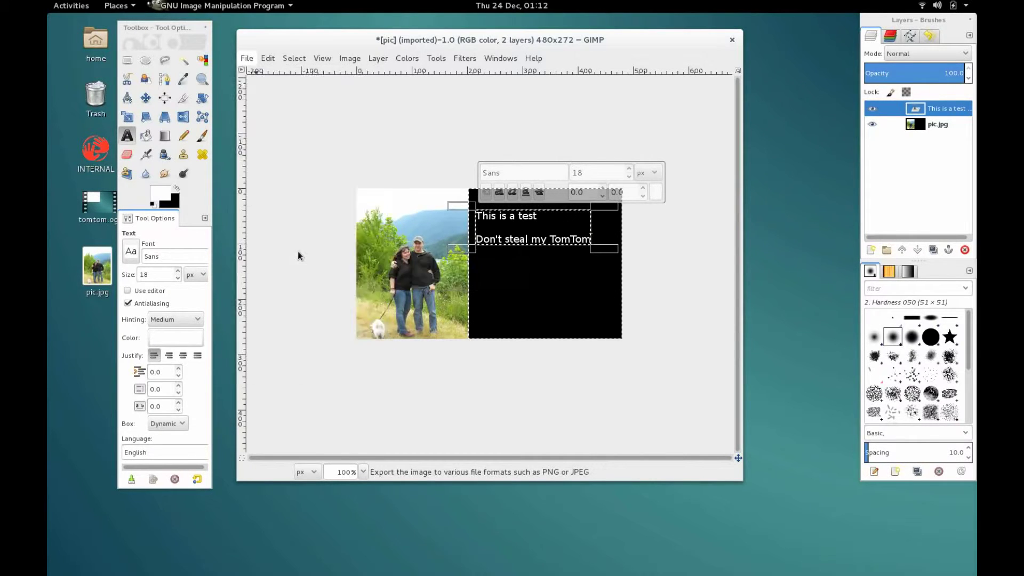
pyautogui.click(264, 280)
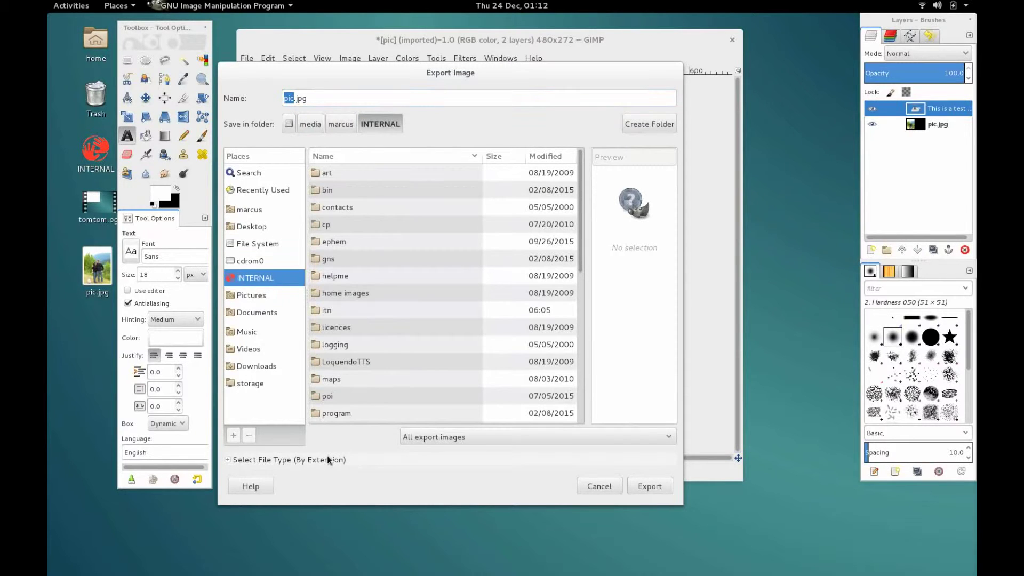
pyautogui.scroll(-5, 375, 309)
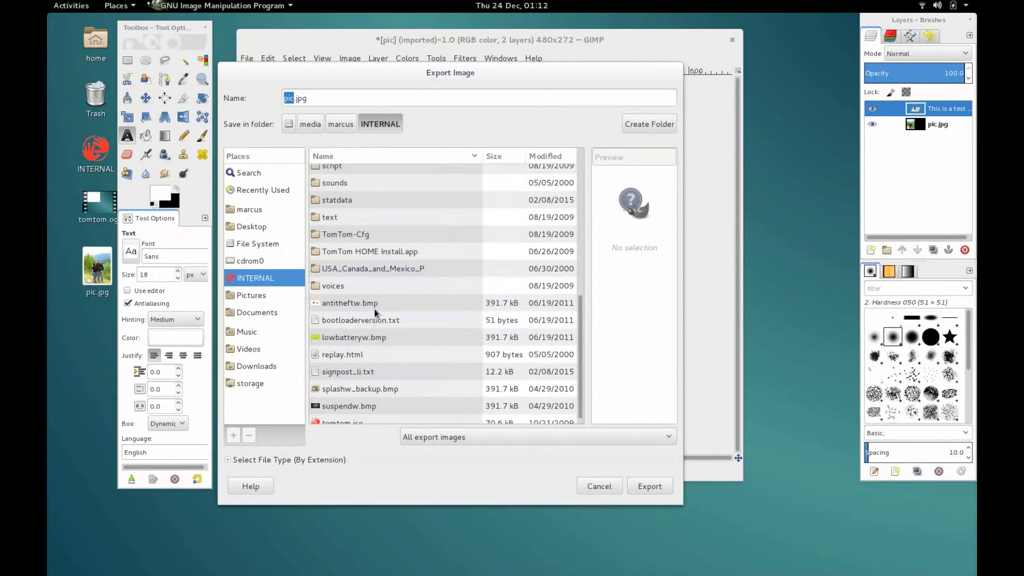
pyautogui.click(375, 384)
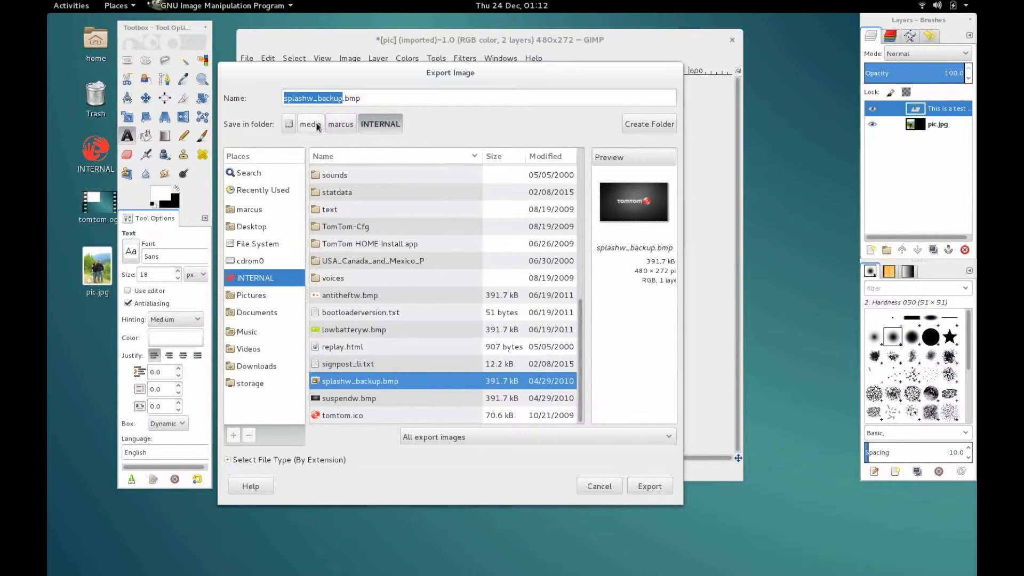
pyautogui.moveTo(313, 98); pyautogui.dragTo(338, 94)
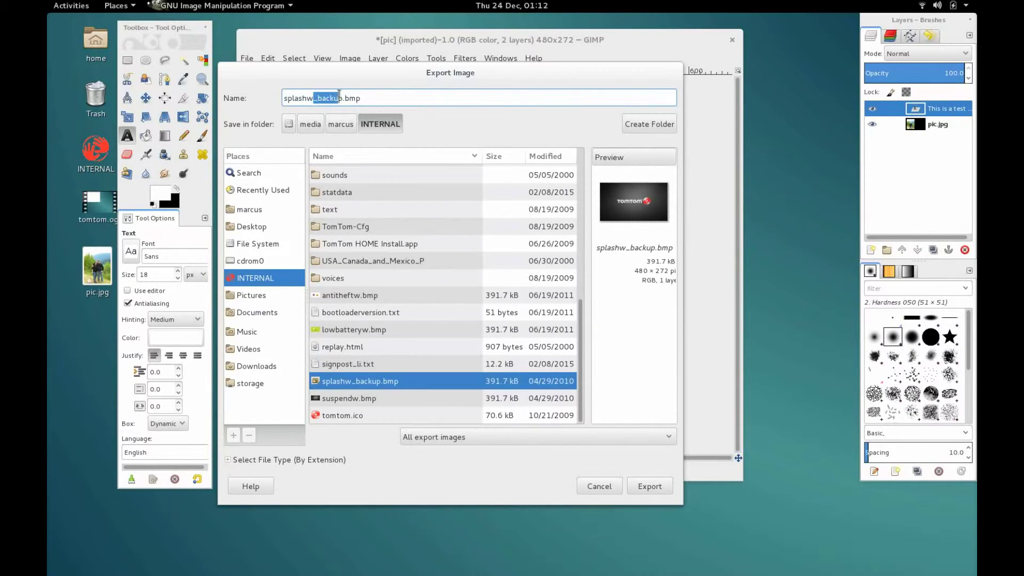
pyautogui.press('BackSpace')
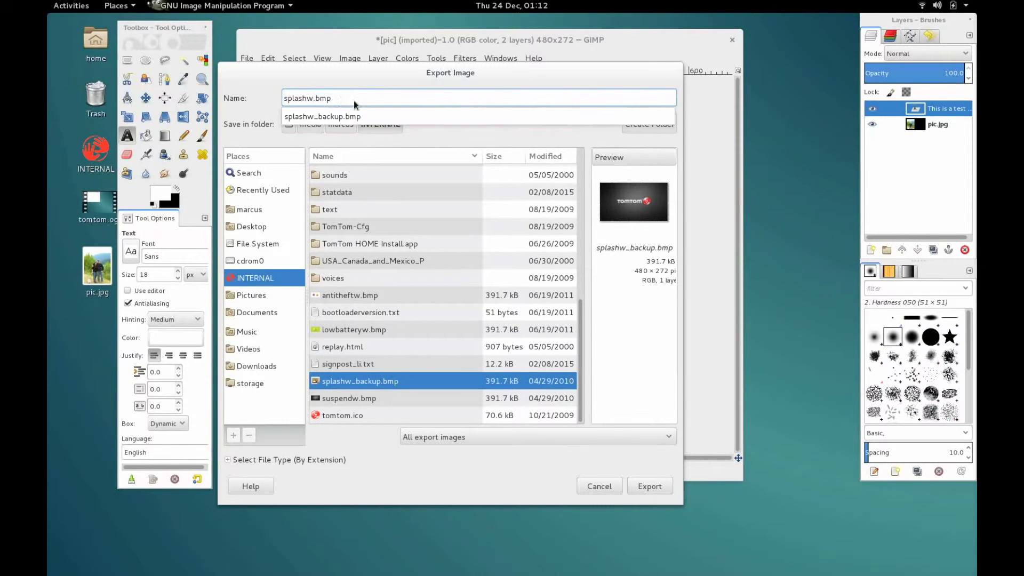
pyautogui.click(320, 98)
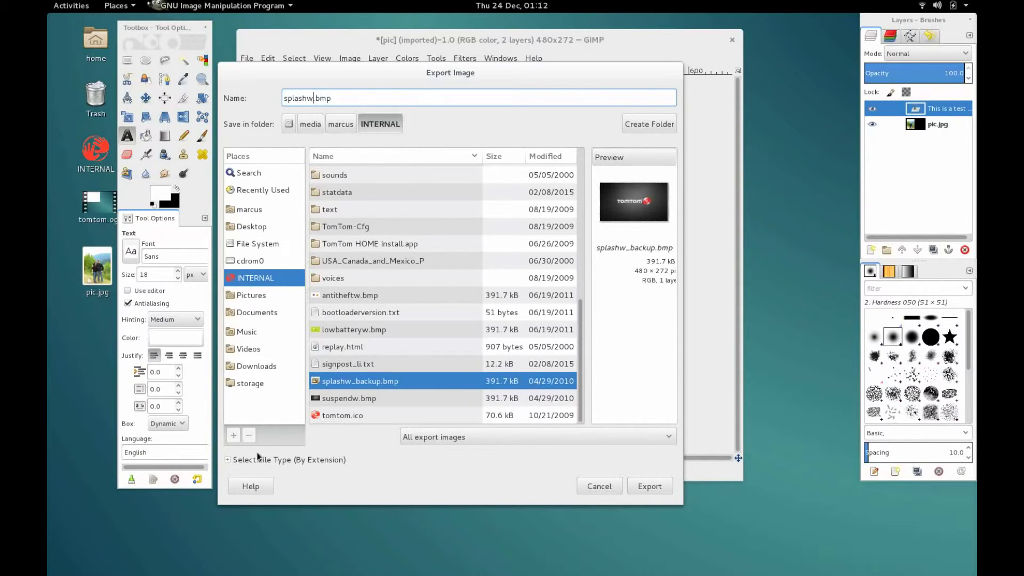
# Look through the list of export file types, then collapse it
pyautogui.click(301, 462)
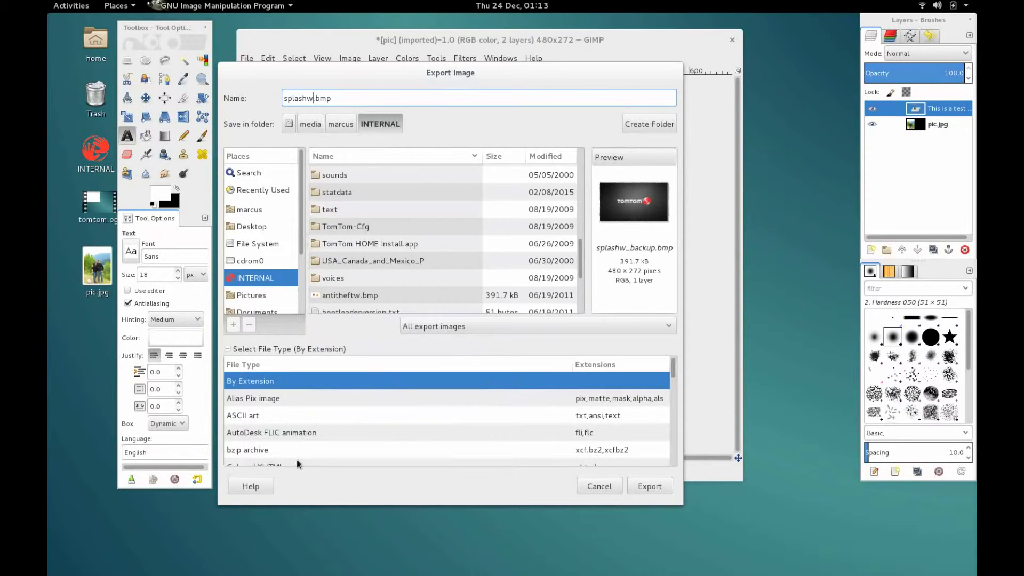
pyautogui.scroll(-5, 275, 422)
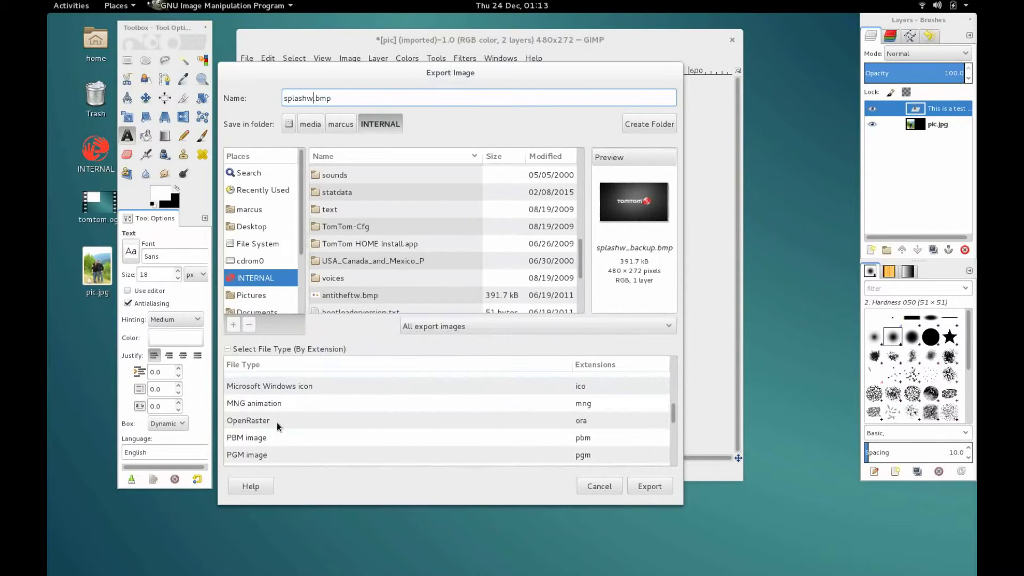
pyautogui.scroll(1, 277, 423)
pyautogui.scroll(4, 276, 423)
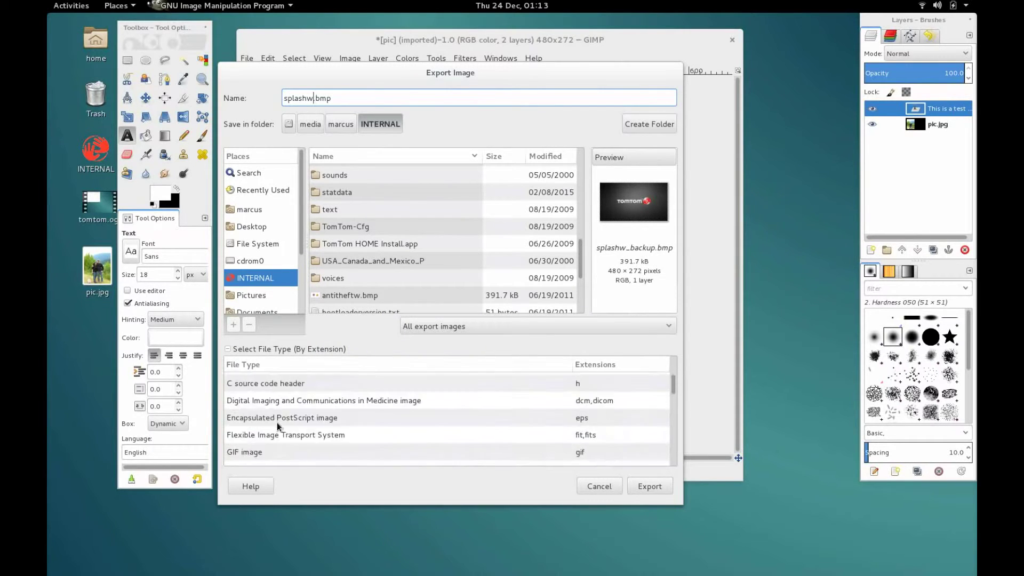
pyautogui.scroll(-3, 277, 422)
pyautogui.scroll(-10, 277, 423)
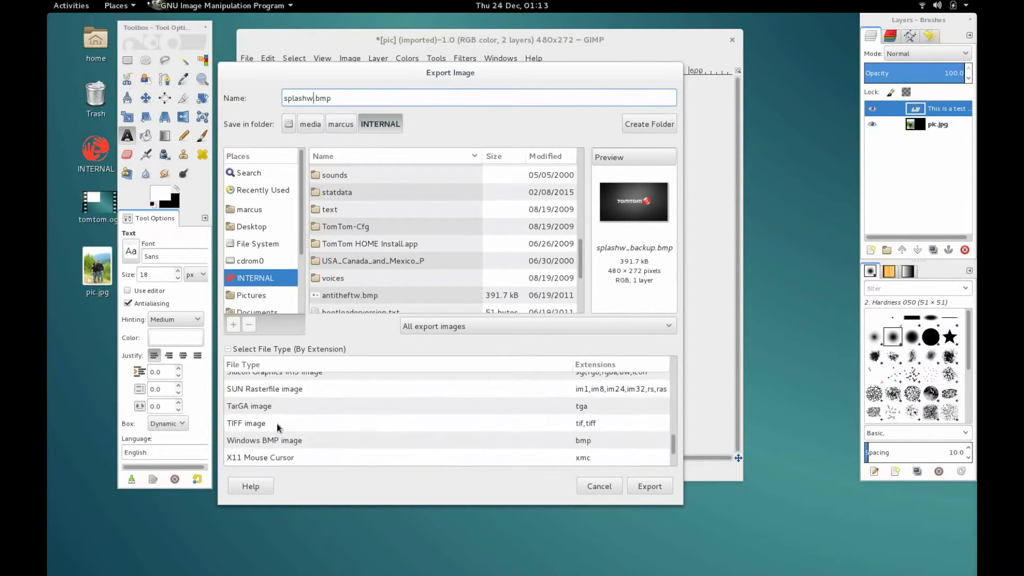
pyautogui.scroll(3, 277, 430)
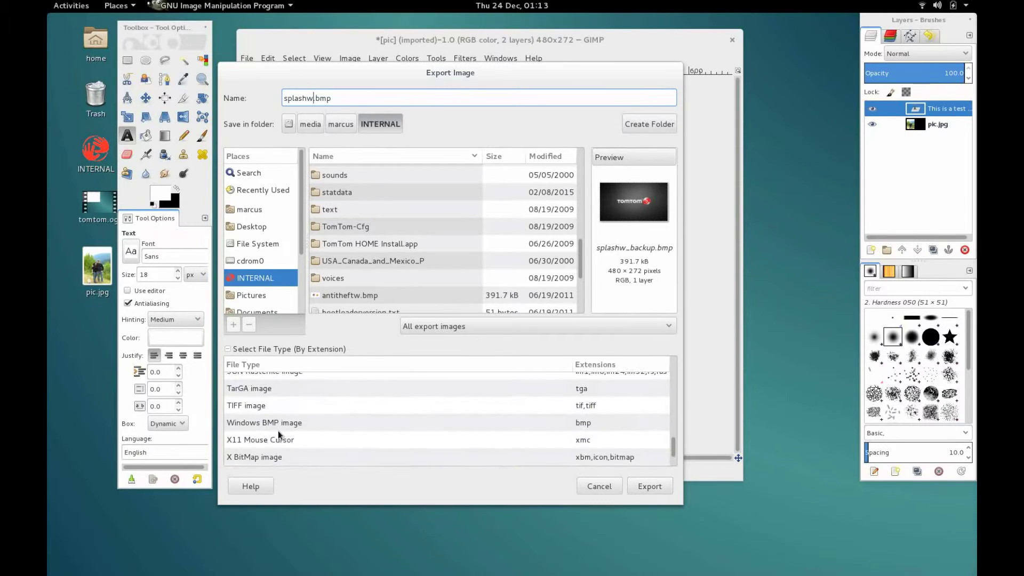
pyautogui.scroll(-2, 278, 430)
pyautogui.scroll(10, 323, 432)
pyautogui.scroll(5, 323, 432)
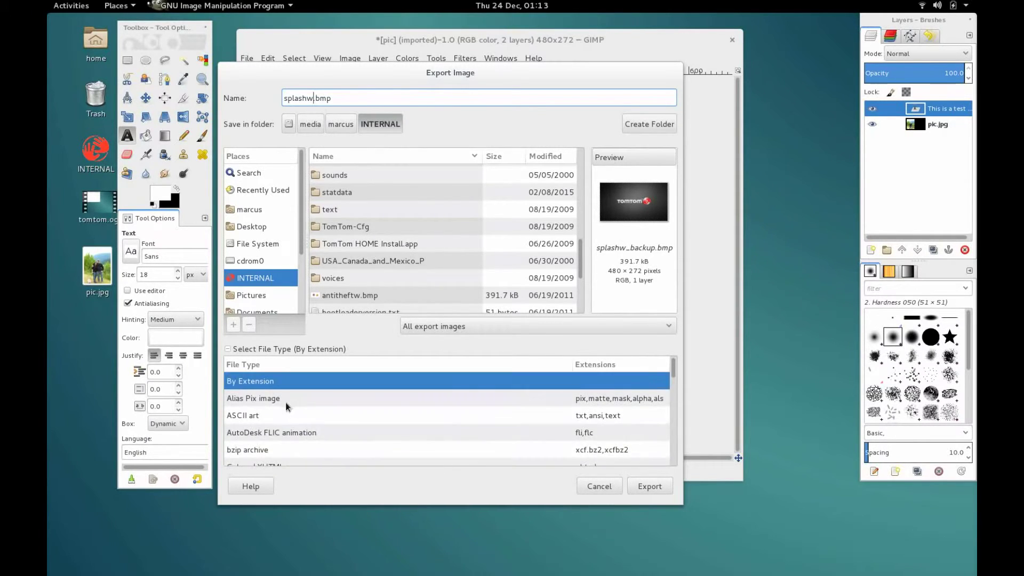
pyautogui.click(258, 349)
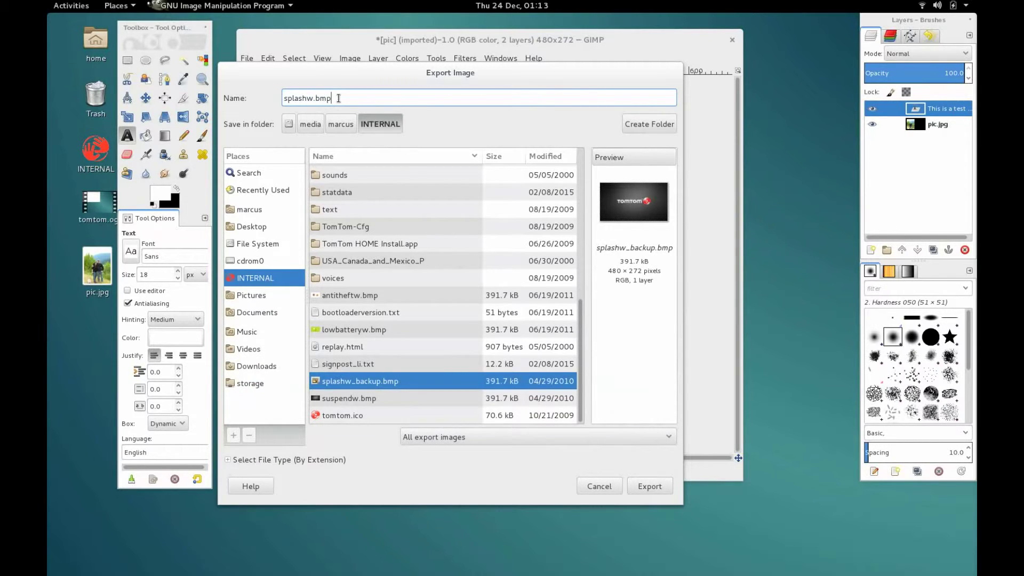
# Export splashw.bmp using the 24 bits R8 G8 B8 BMP advanced option
pyautogui.click(640, 487)
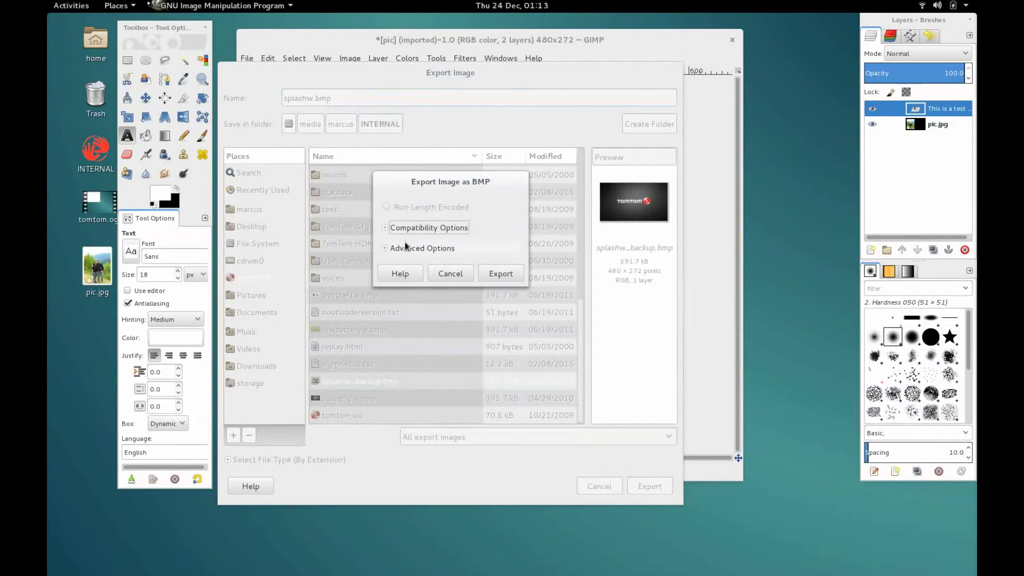
pyautogui.click(384, 248)
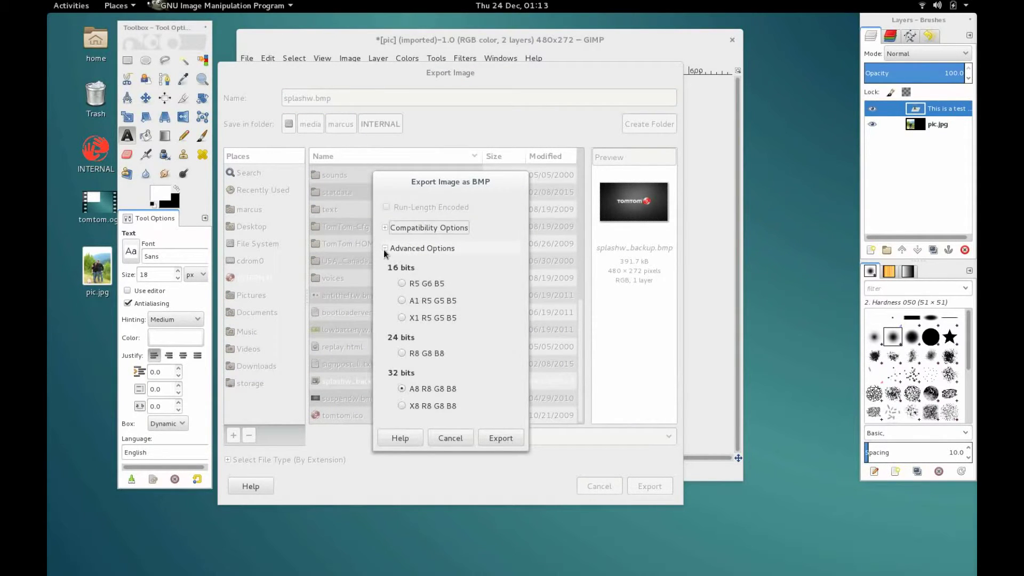
pyautogui.click(402, 353)
pyautogui.click(501, 438)
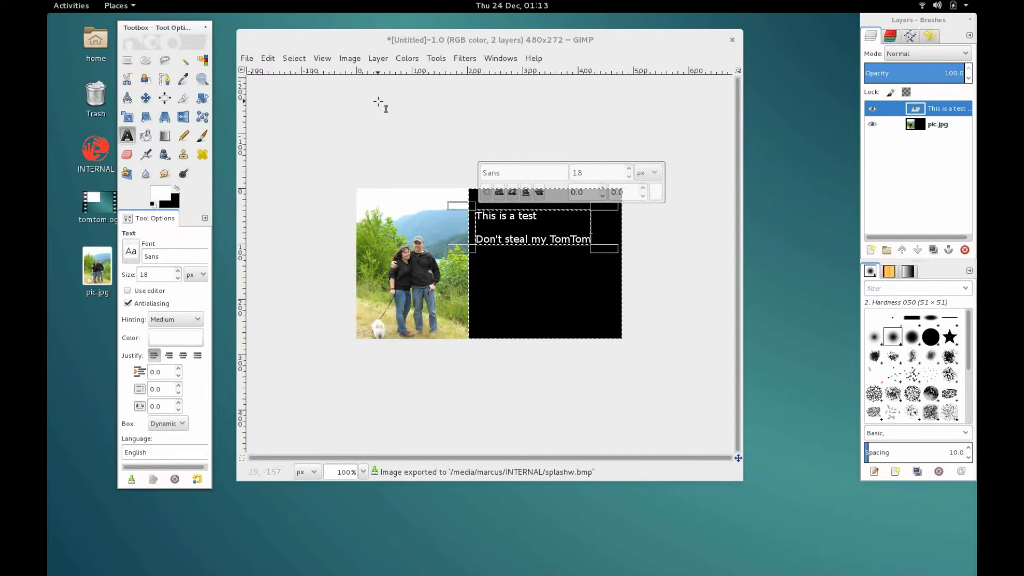
# Eject the TomTom INTERNAL drive from the removable devices tray
pyautogui.moveTo(505, 559)
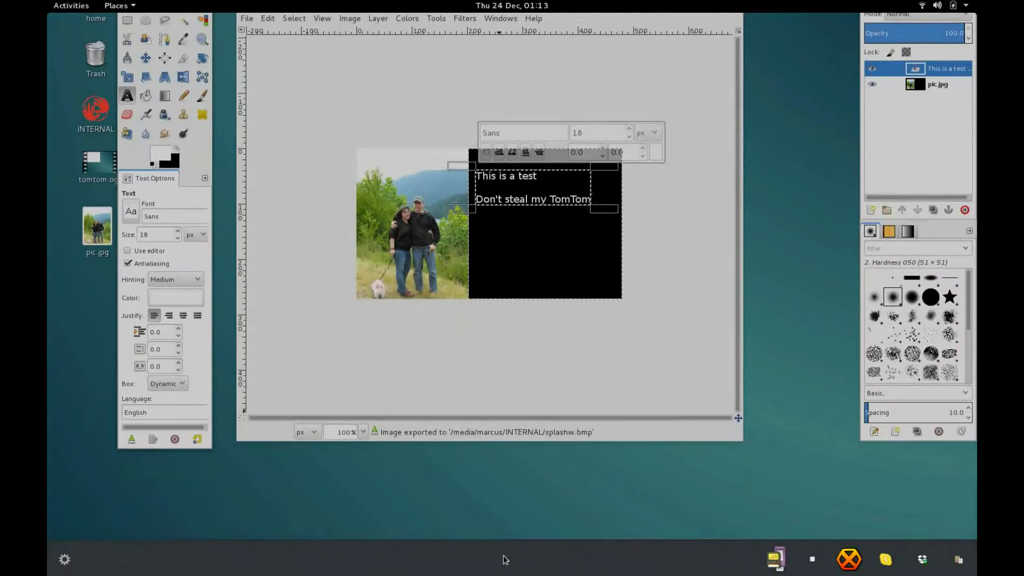
pyautogui.click(777, 559)
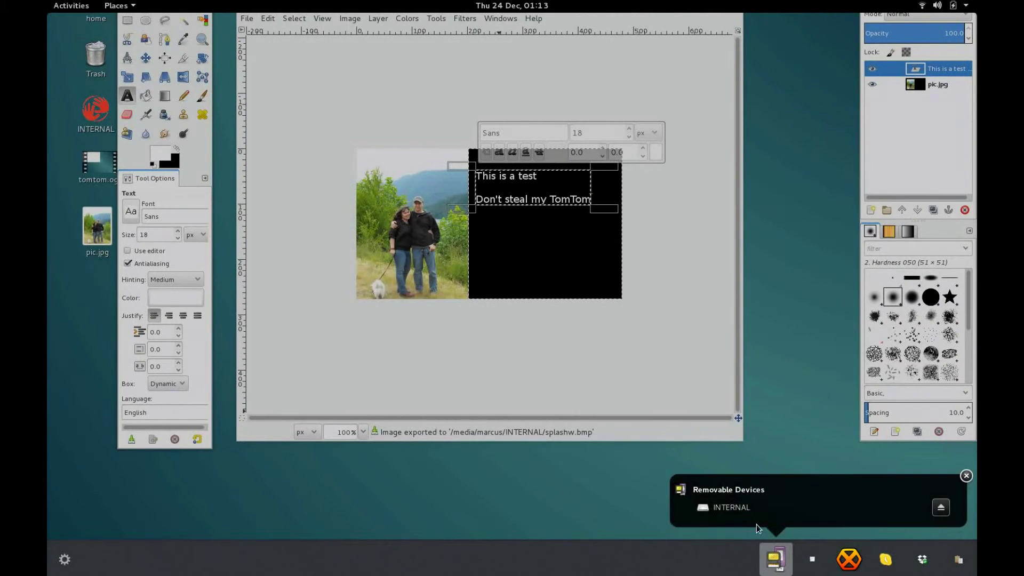
pyautogui.click(942, 510)
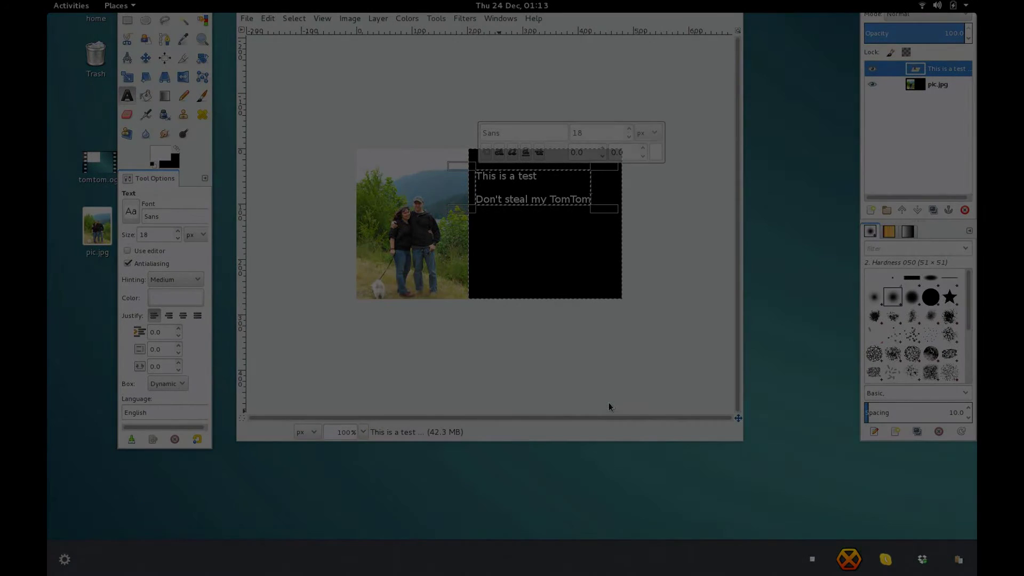